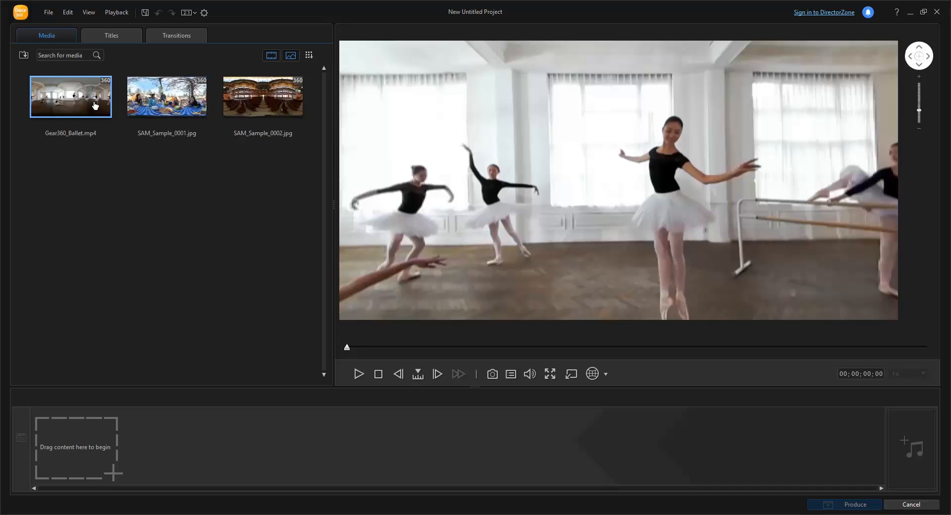
# Play and stop a preview of Gear360_Ballet.mp4, and check the 360 viewing mode options.
pyautogui.moveTo(89, 102)
pyautogui.moveTo(105, 85)
pyautogui.click(358, 375)
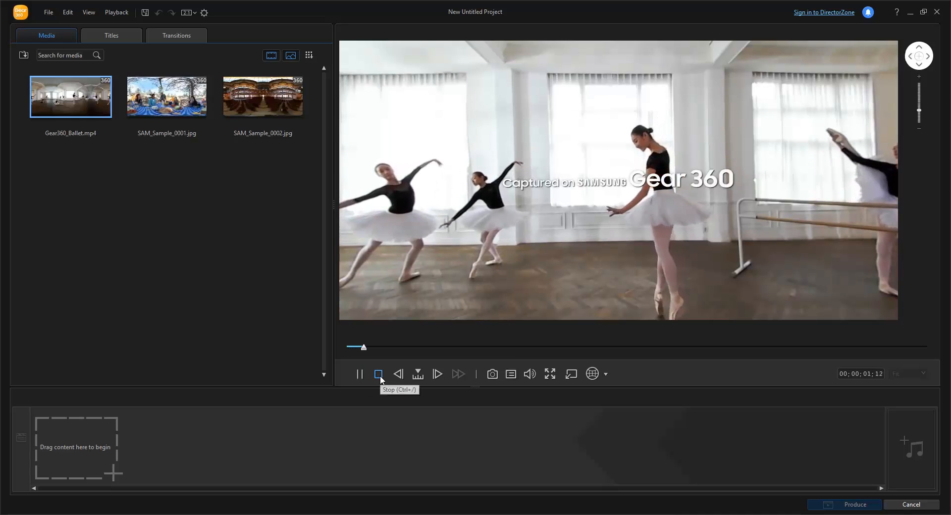
pyautogui.click(379, 376)
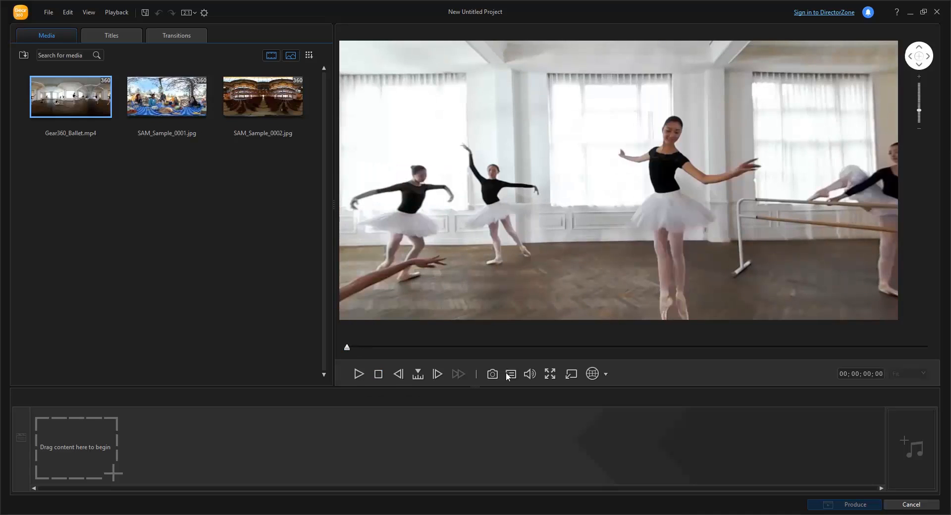
pyautogui.click(604, 375)
pyautogui.click(631, 395)
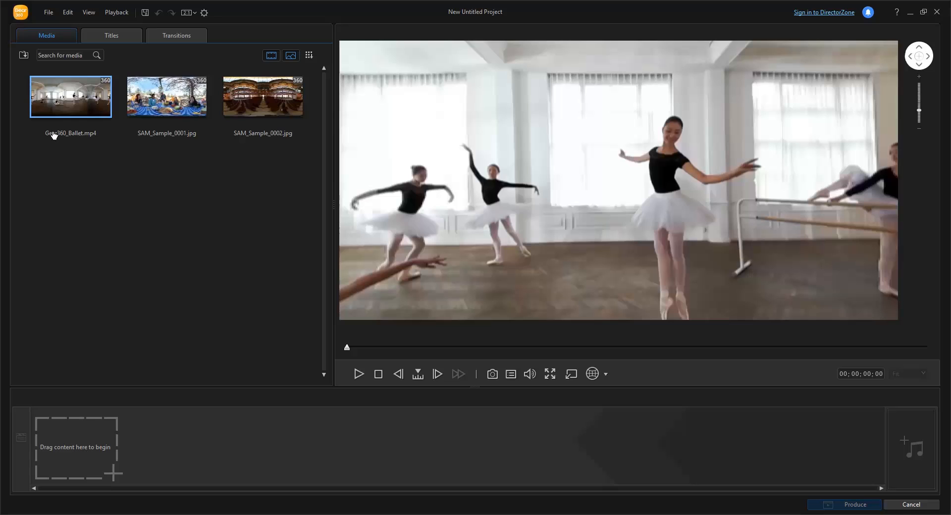
# Add Gear360_Ballet.mp4 to the storyboard and remove it again.
pyautogui.moveTo(108, 355); pyautogui.dragTo(83, 439)
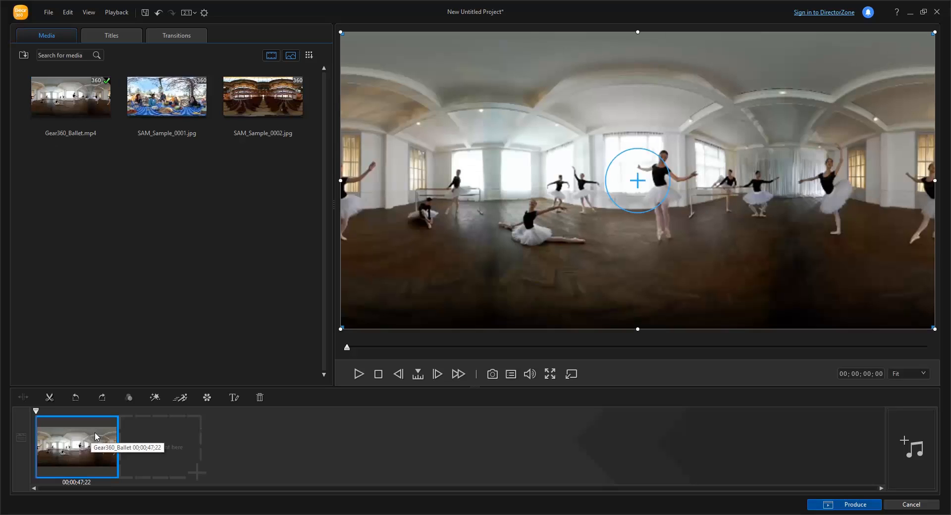
pyautogui.press('Delete')
# Delete all three sample files from the media library.
pyautogui.click(71, 105)
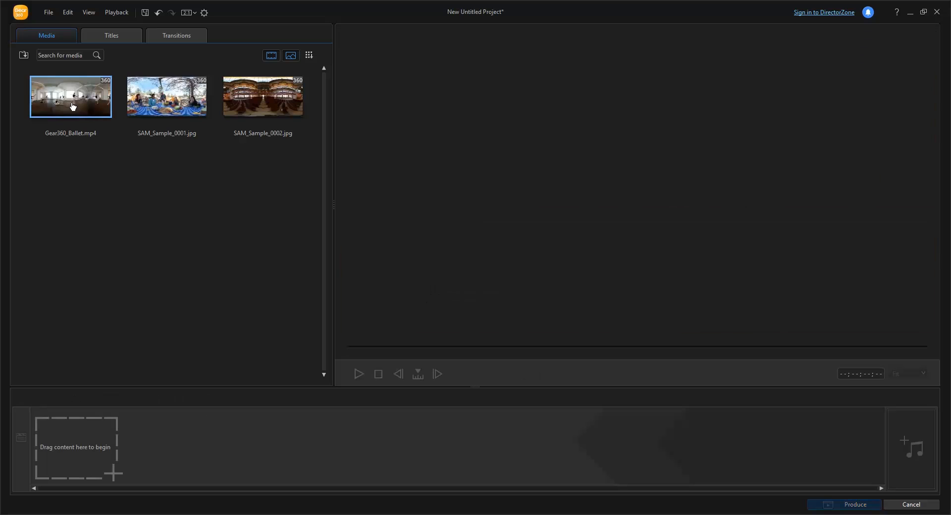
pyautogui.keyDown('shift'); pyautogui.click(244, 118); pyautogui.keyUp('shift')
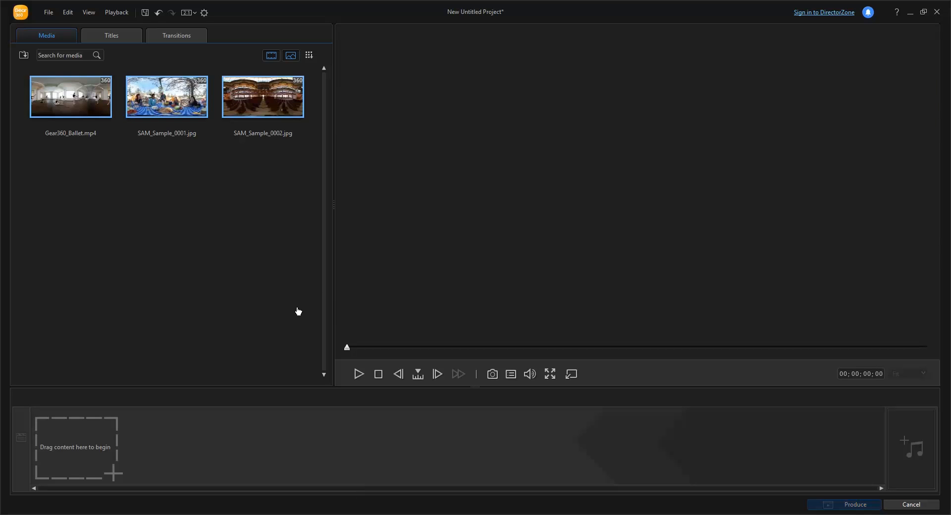
pyautogui.press('Delete')
# Import test_1.mp4 through test_7.mp4 from the _Titled folder in File Explorer into the media library.
pyautogui.click(329, 514)
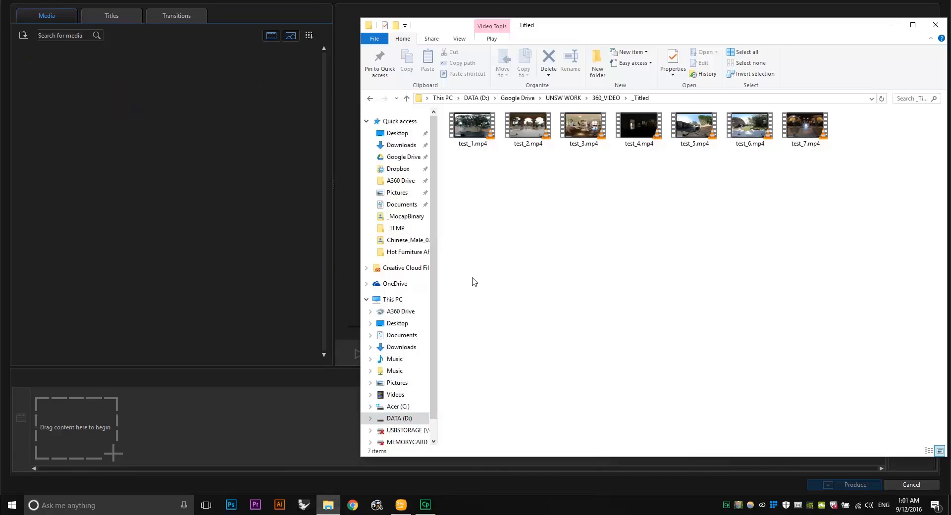
pyautogui.moveTo(810, 175); pyautogui.dragTo(473, 117)
pyautogui.moveTo(255, 147); pyautogui.dragTo(255, 146)
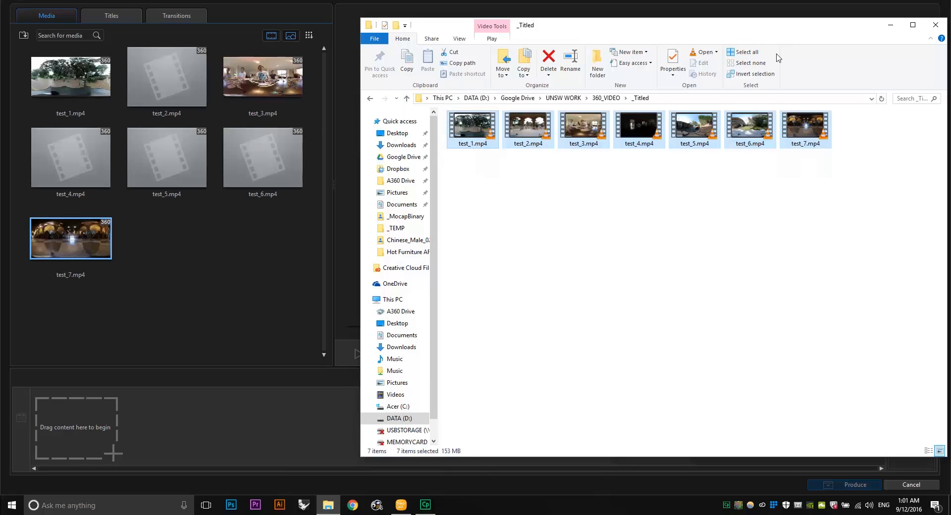
pyautogui.click(890, 25)
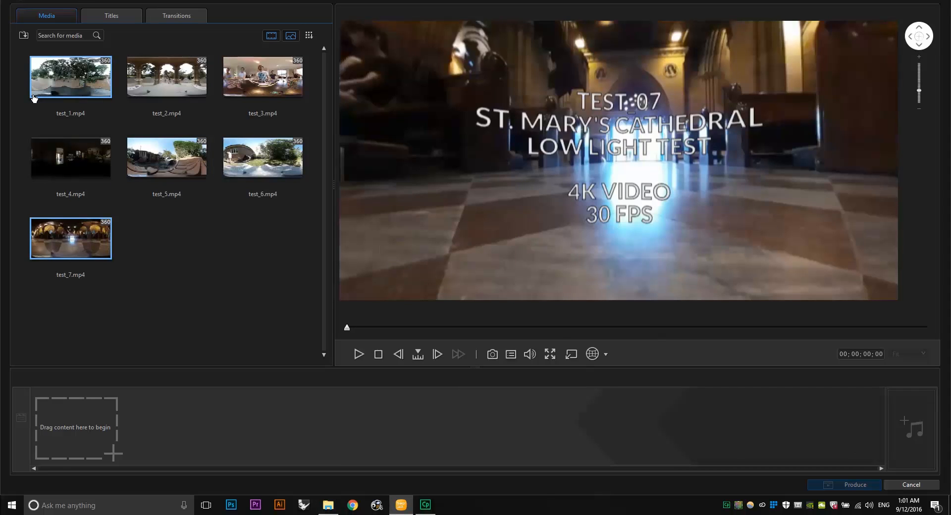
# Add the Default title template to the start of the storyboard.
pyautogui.moveTo(34, 98)
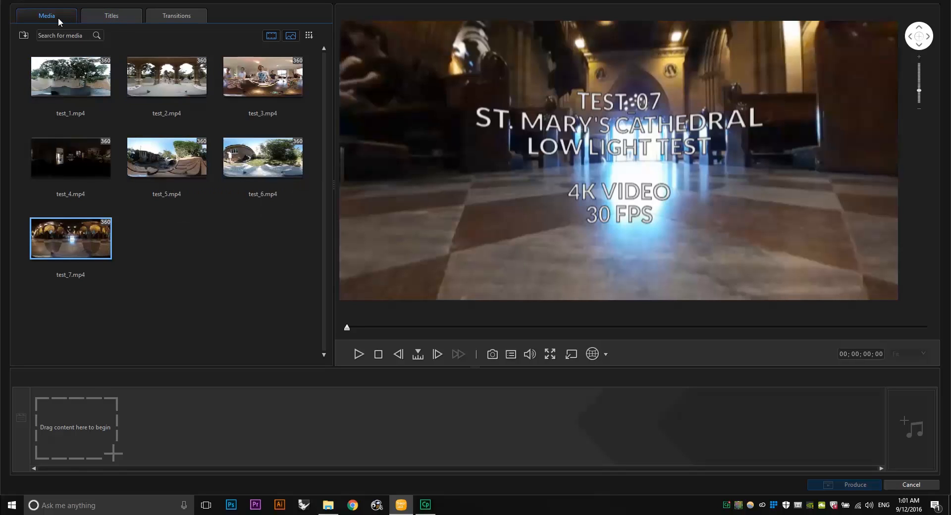
pyautogui.click(108, 16)
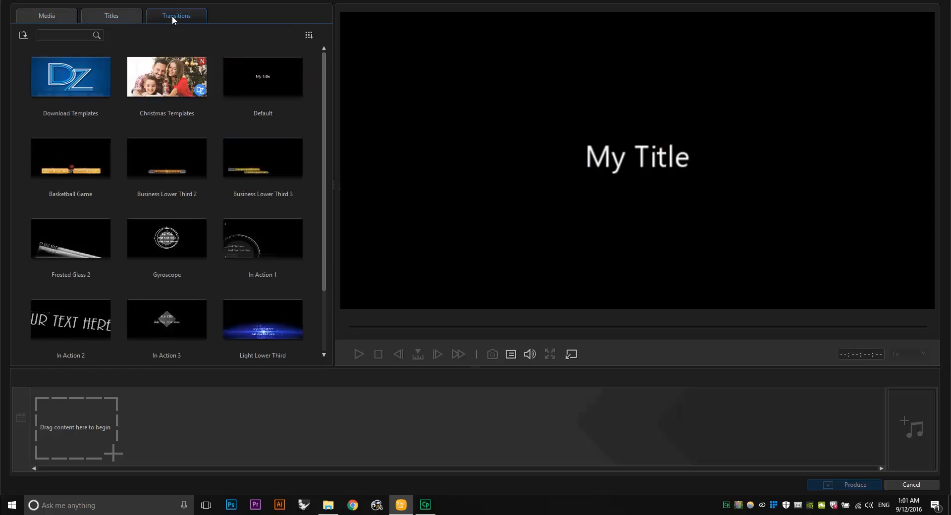
pyautogui.click(172, 15)
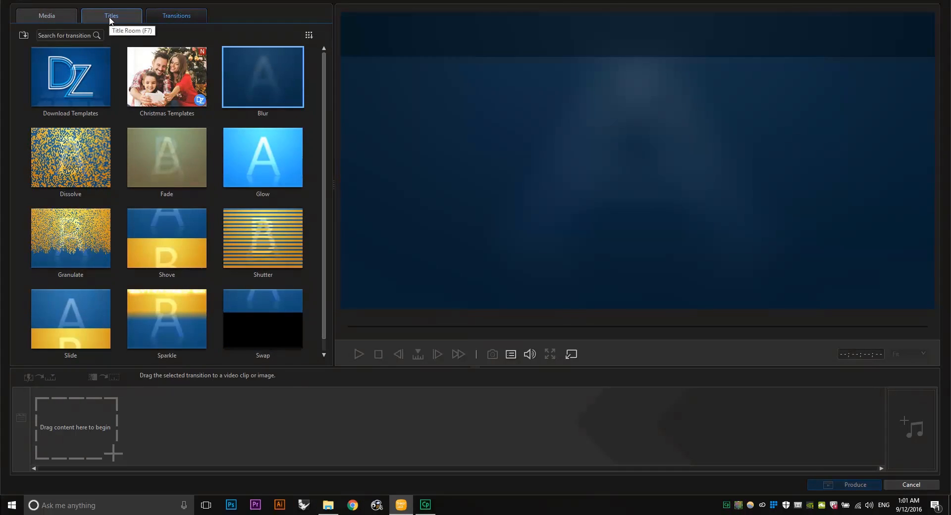
pyautogui.click(110, 17)
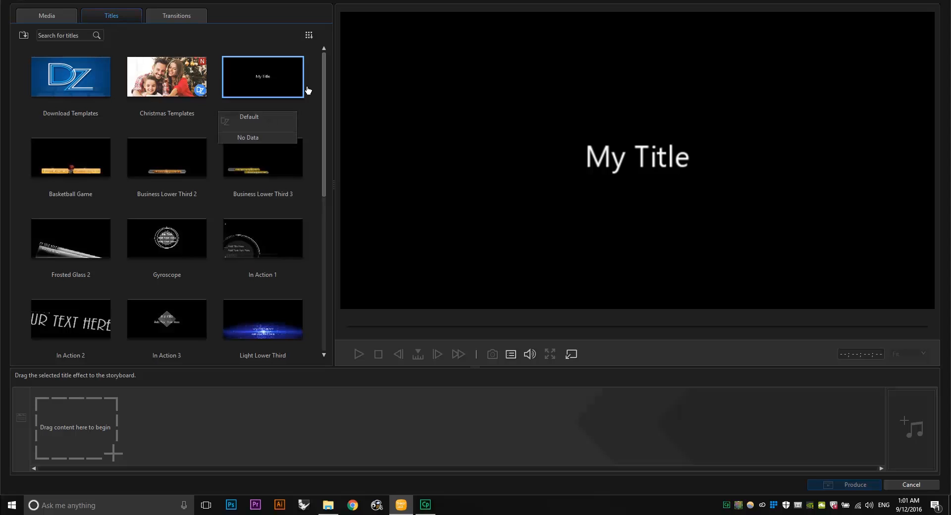
pyautogui.moveTo(323, 91); pyautogui.dragTo(321, 50)
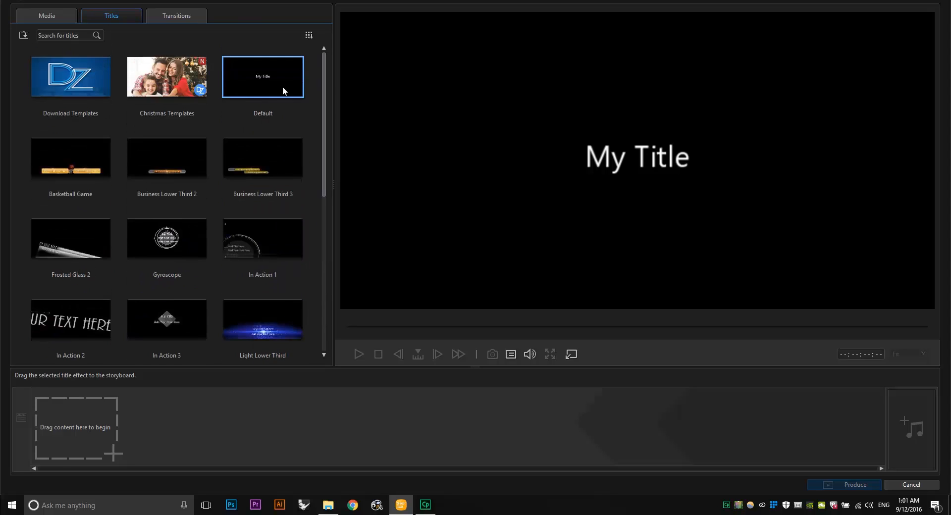
pyautogui.moveTo(255, 88); pyautogui.dragTo(92, 406)
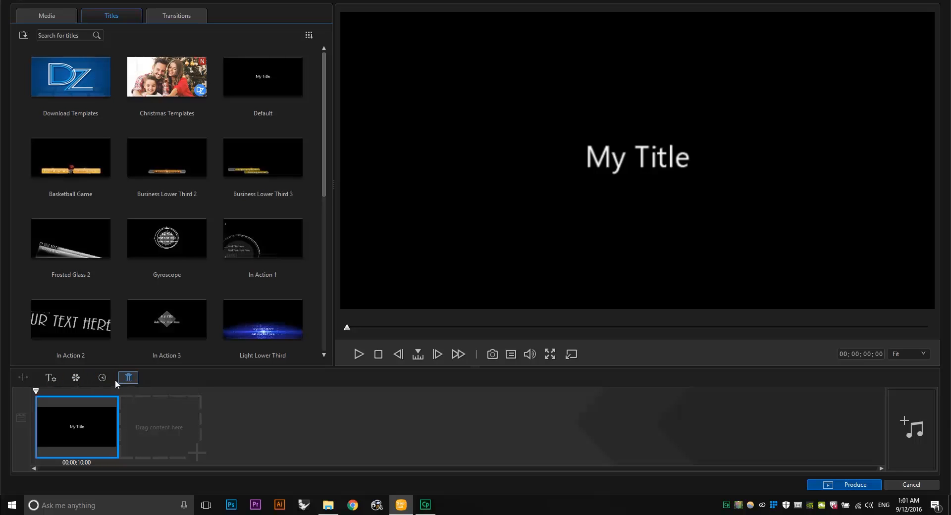
# Open the storyboard title in the Title Designer and replace its text with "360 Stich Test".
pyautogui.click(50, 378)
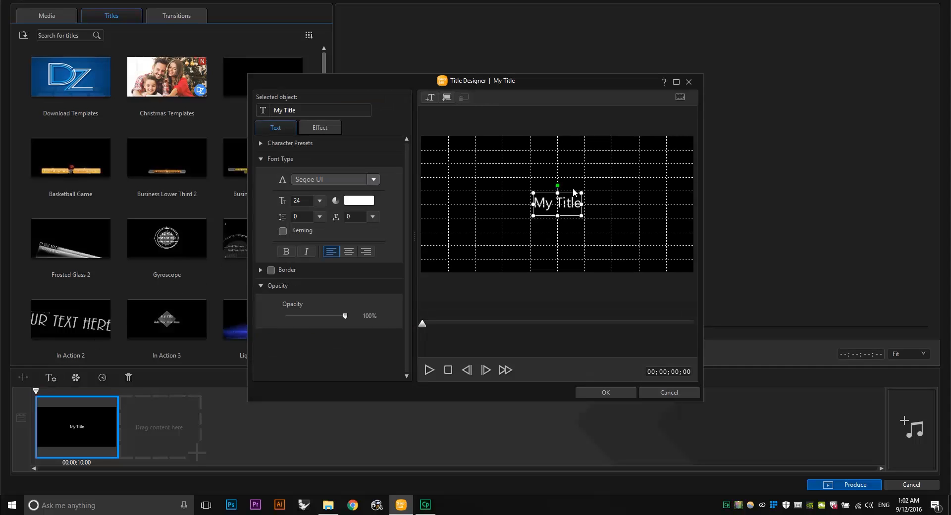
pyautogui.press('Delete')
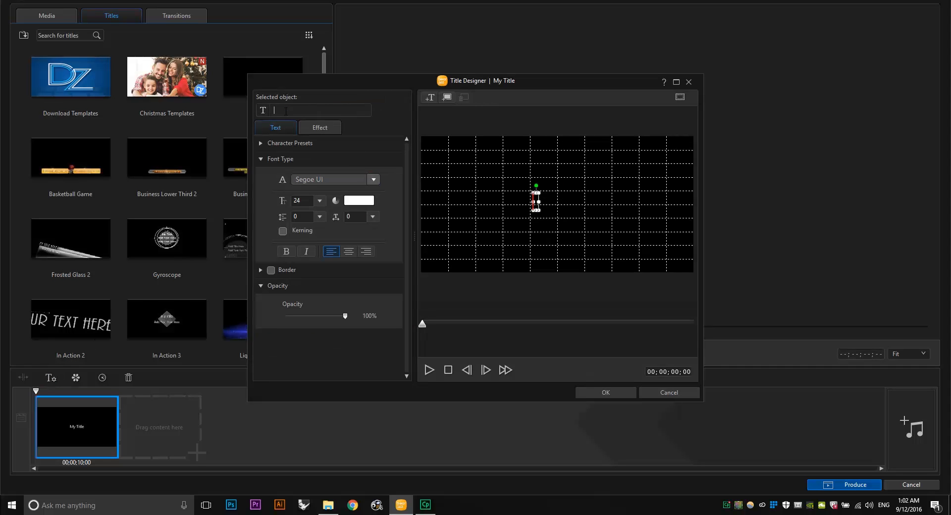
pyautogui.write('#60')
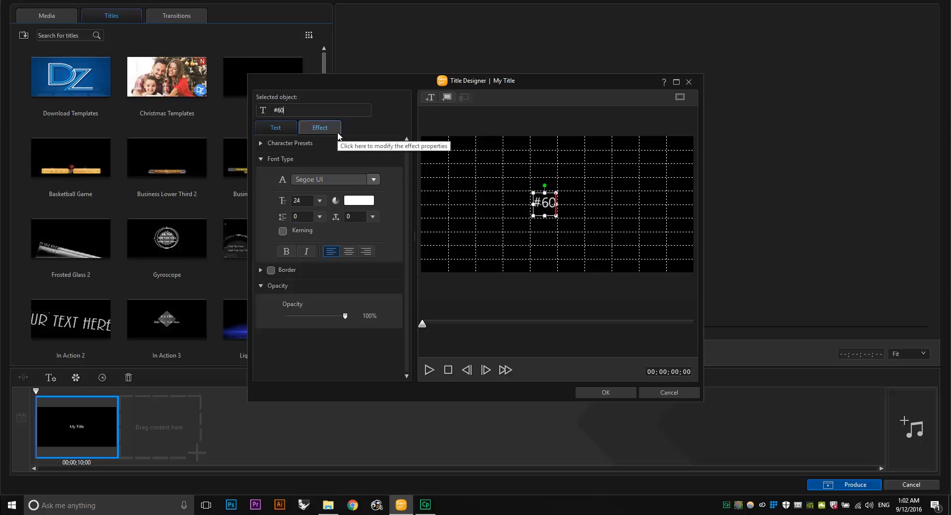
pyautogui.press('BackSpace')
pyautogui.press('BackSpace')
pyautogui.press('BackSpace')
pyautogui.write('360')
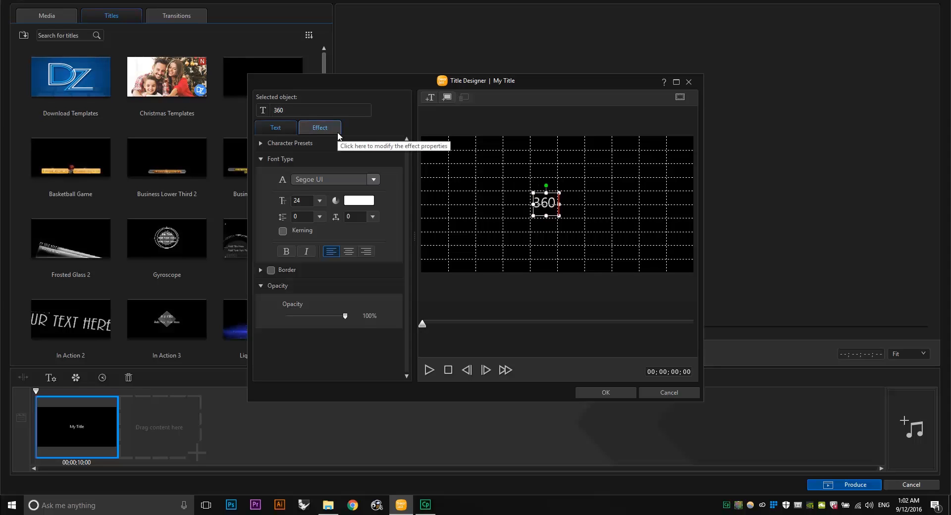
pyautogui.write(' Stich Te')
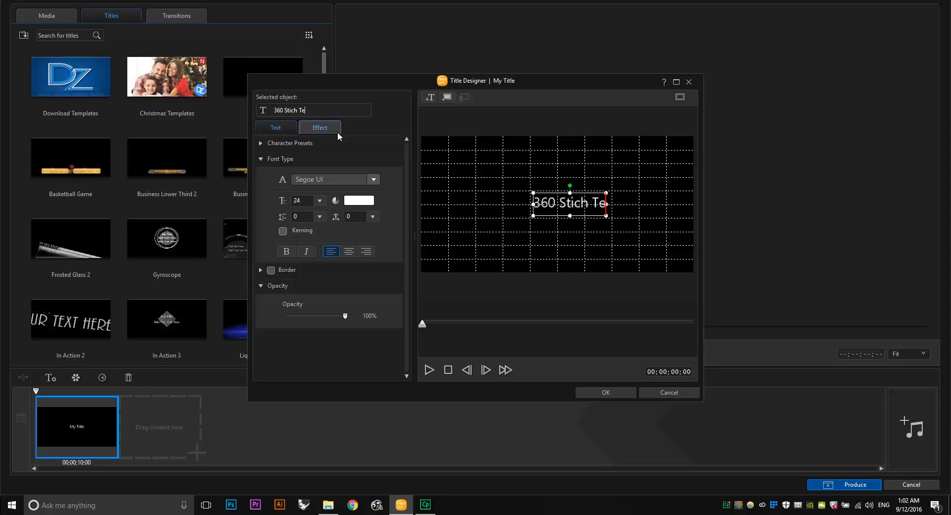
pyautogui.write('st')
# Apply the first character preset, bold white, to the title text and set its opacity to 55%.
pyautogui.click(266, 143)
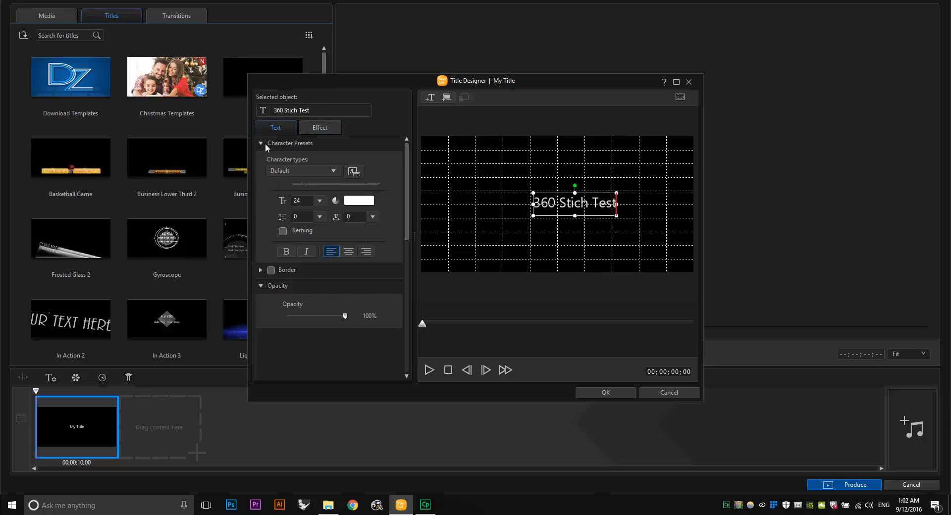
pyautogui.click(290, 197)
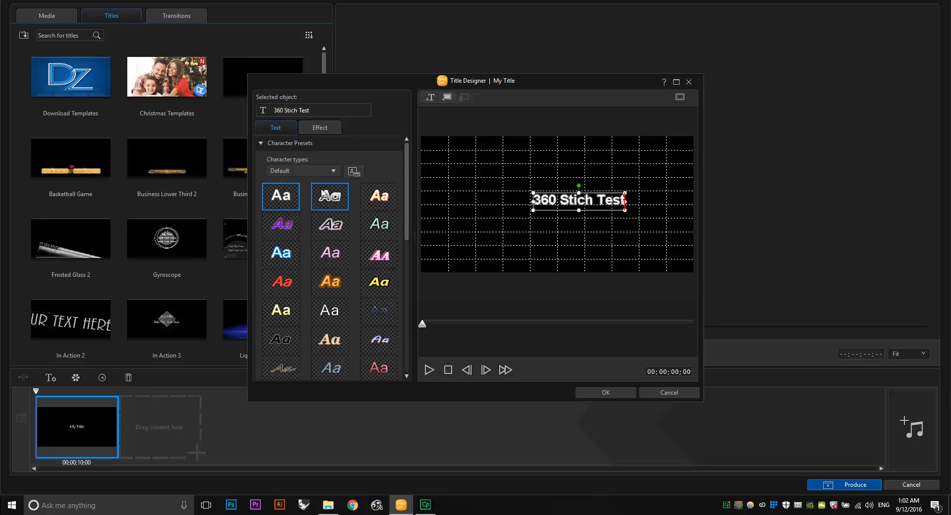
pyautogui.scroll(-3, 407, 221)
pyautogui.scroll(3, 404, 216)
pyautogui.click(265, 144)
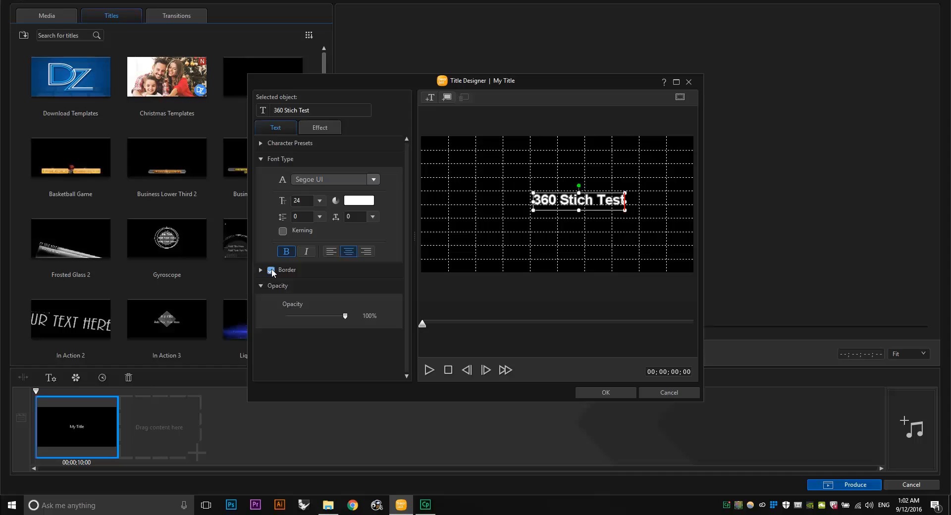
pyautogui.moveTo(345, 317); pyautogui.dragTo(318, 317)
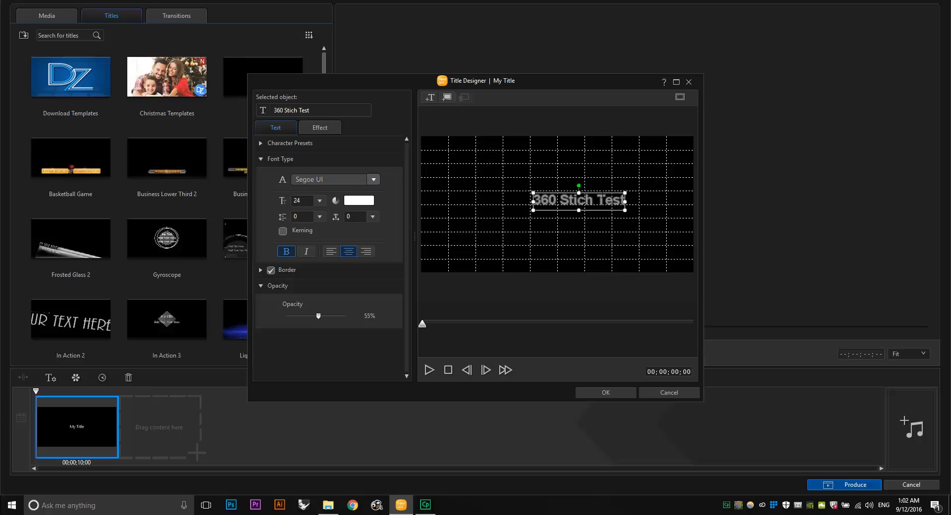
pyautogui.click(571, 157)
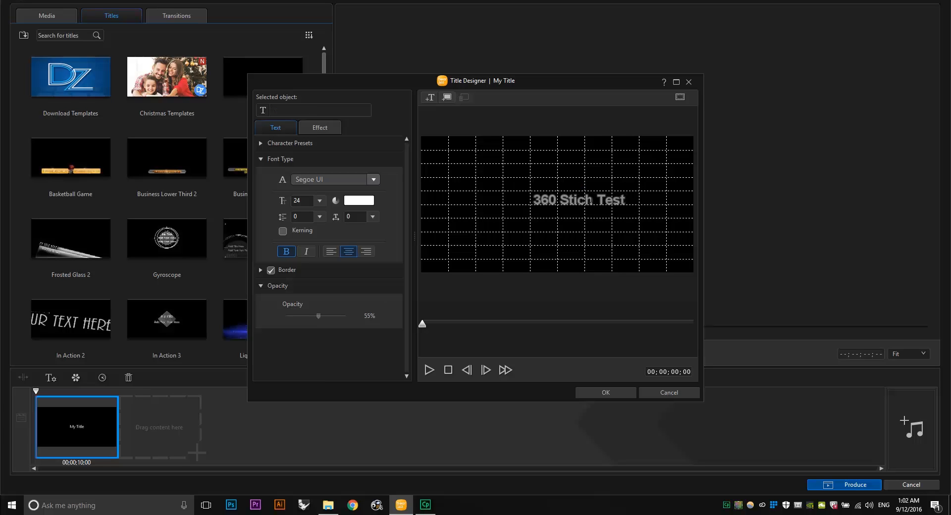
# Move the title text to the horizontal centre of the frame and set the grid lines to 7 x 7.
pyautogui.moveTo(598, 191); pyautogui.dragTo(574, 190)
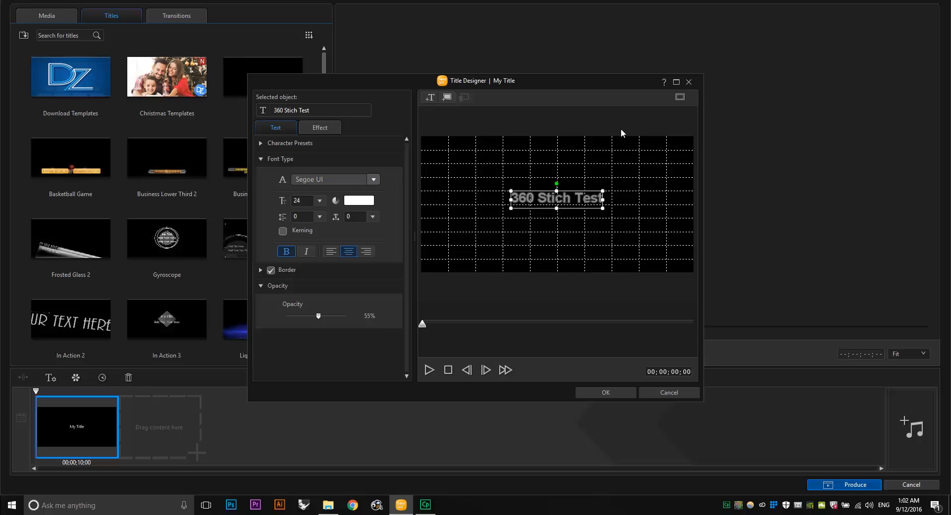
pyautogui.click(677, 100)
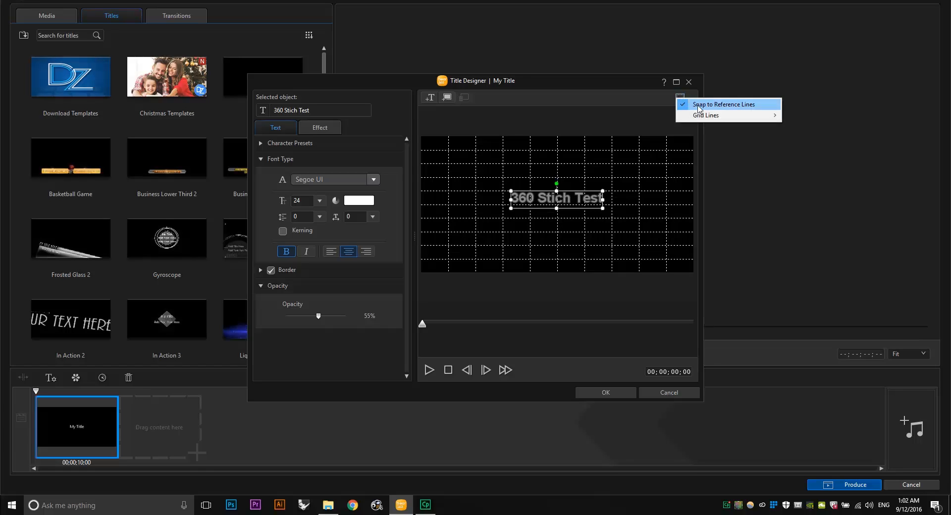
pyautogui.moveTo(705, 115)
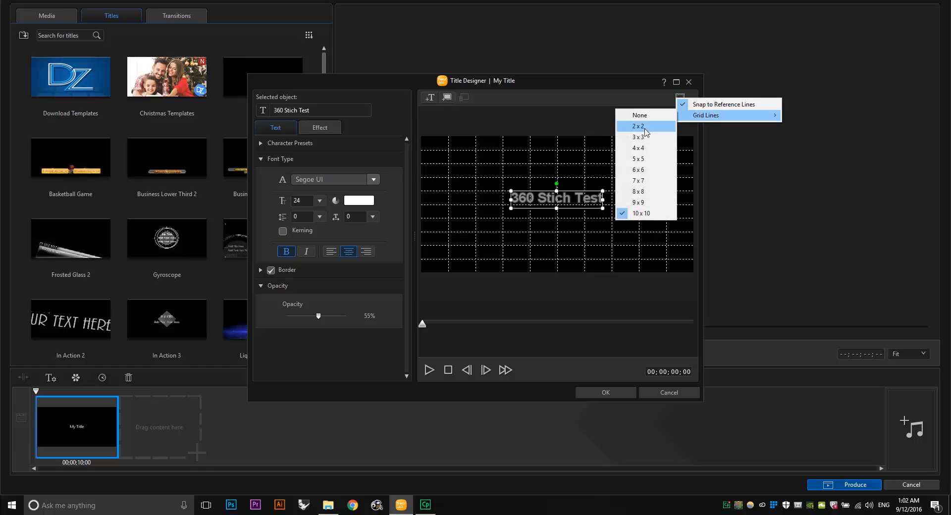
pyautogui.click(639, 180)
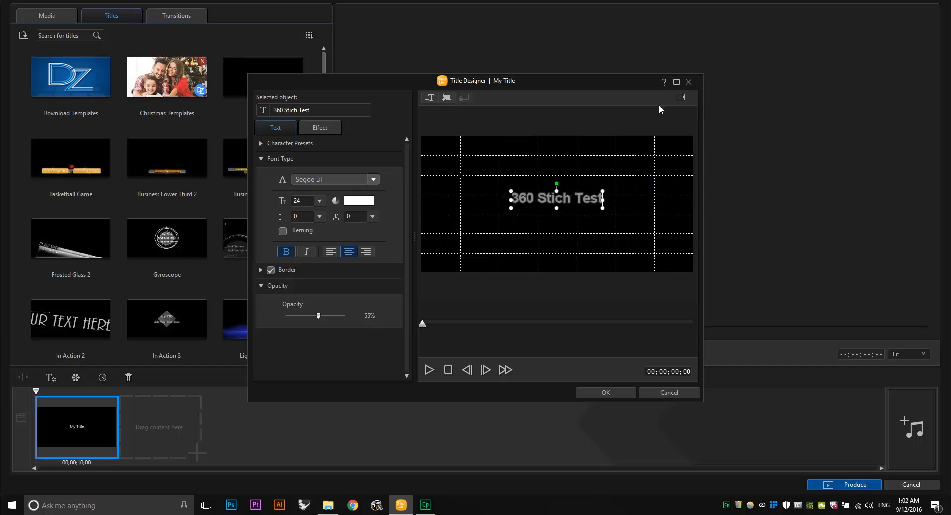
# Set the grid lines to 3 x 3 and centre the title text within the middle grid cell.
pyautogui.click(681, 97)
pyautogui.moveTo(710, 120)
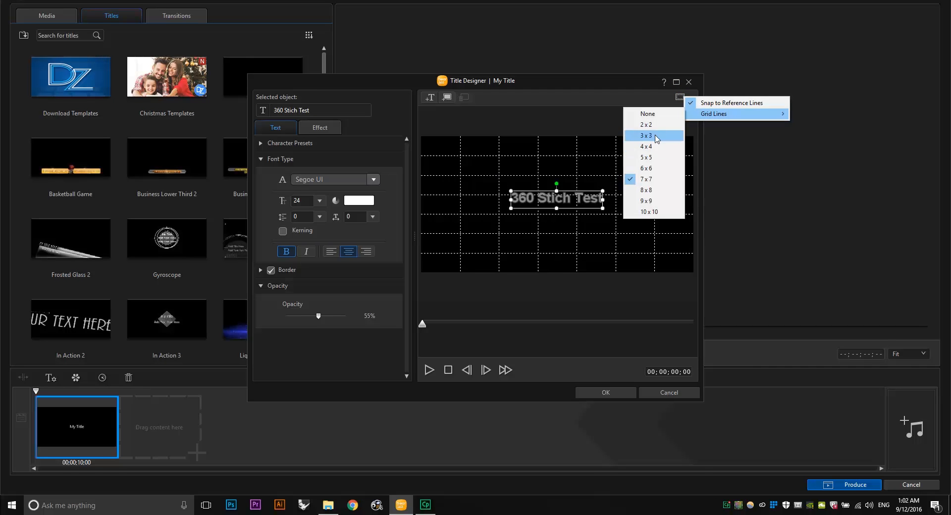
pyautogui.click(639, 136)
pyautogui.moveTo(582, 190); pyautogui.dragTo(579, 196)
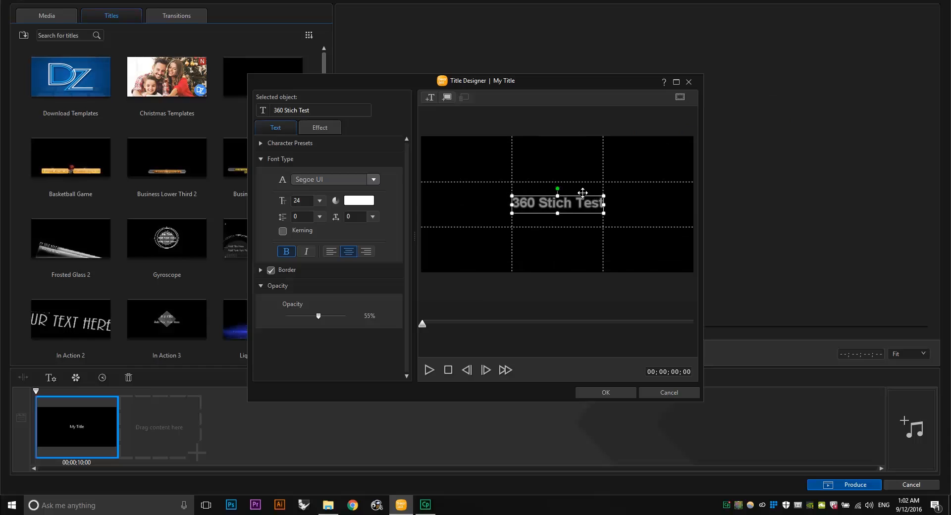
pyautogui.click(680, 97)
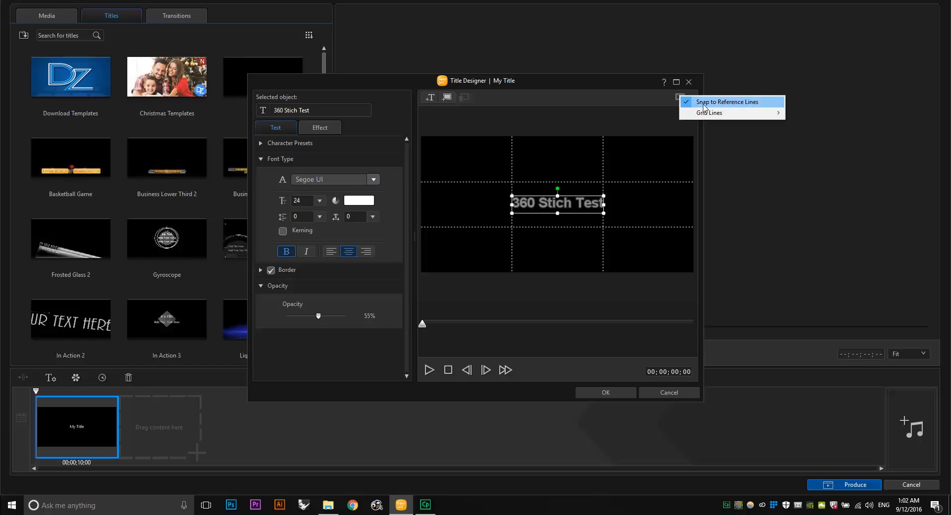
pyautogui.click(525, 104)
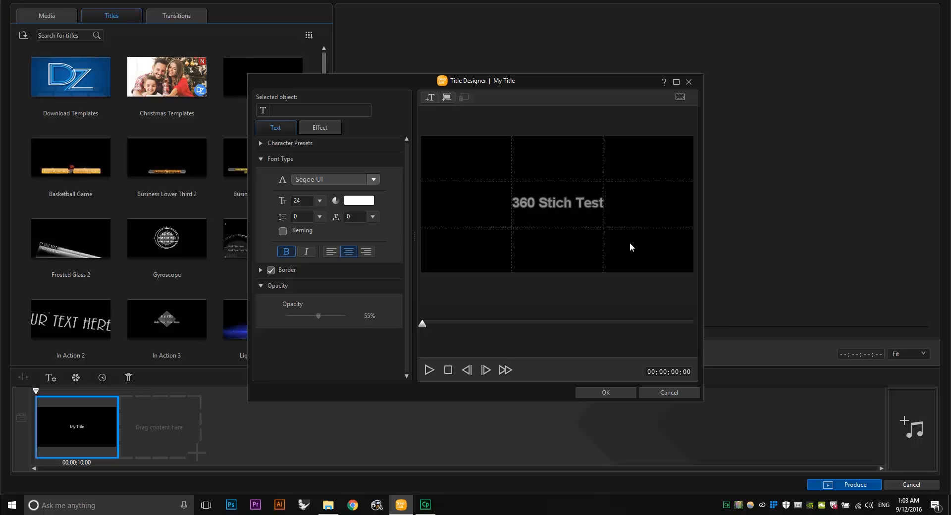
# Correct the spelling of the title text to "360 Stitch Test".
pyautogui.click(552, 205)
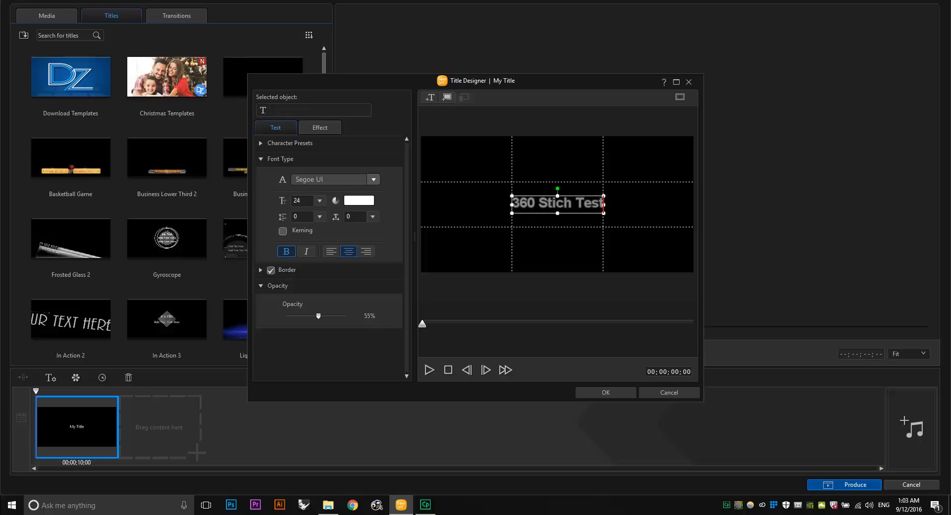
pyautogui.press('Delete')
pyautogui.write('tc')
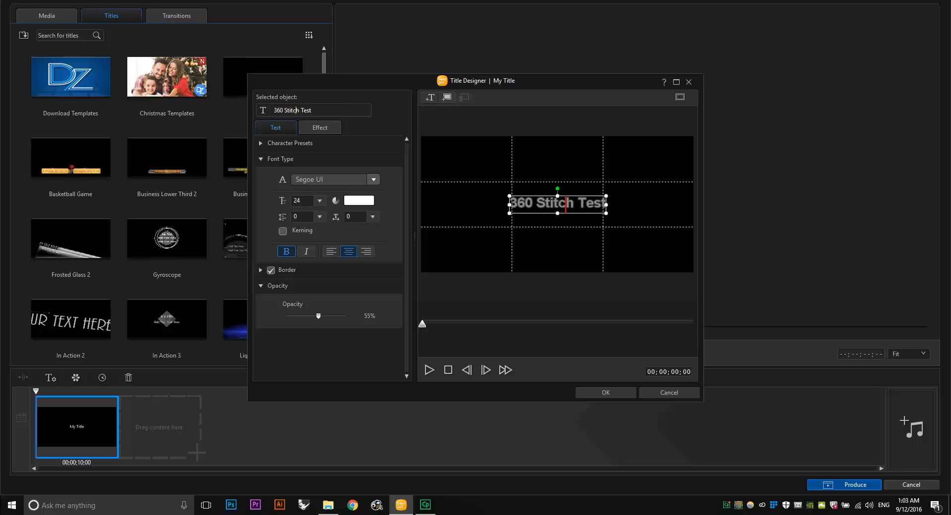
# Deselect the title text and confirm the title design.
pyautogui.click(610, 161)
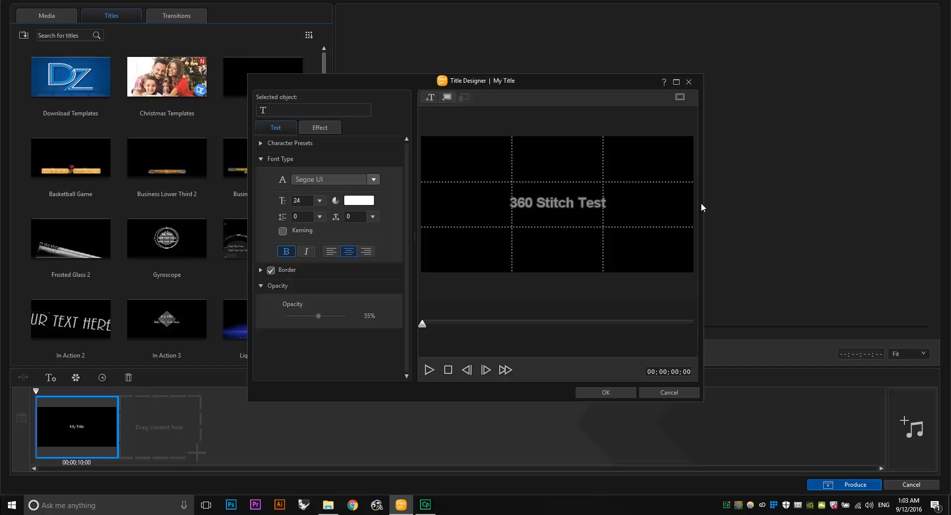
pyautogui.click(620, 391)
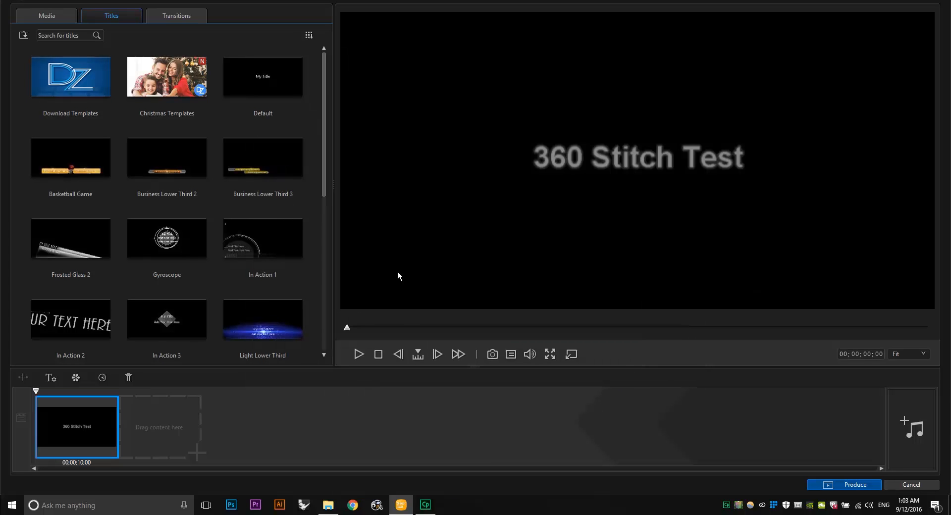
# Add the clips test_1.mp4 to test_7.mp4 in numerical order to the storyboard after the title.
pyautogui.click(49, 16)
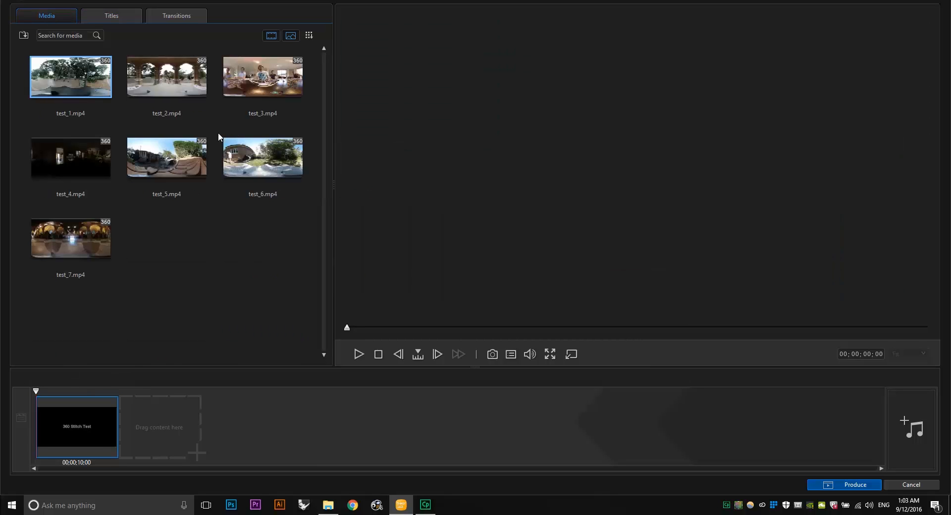
pyautogui.click(88, 85)
pyautogui.moveTo(72, 79); pyautogui.dragTo(153, 446)
pyautogui.moveTo(166, 83); pyautogui.dragTo(228, 424)
pyautogui.moveTo(263, 80); pyautogui.dragTo(330, 424)
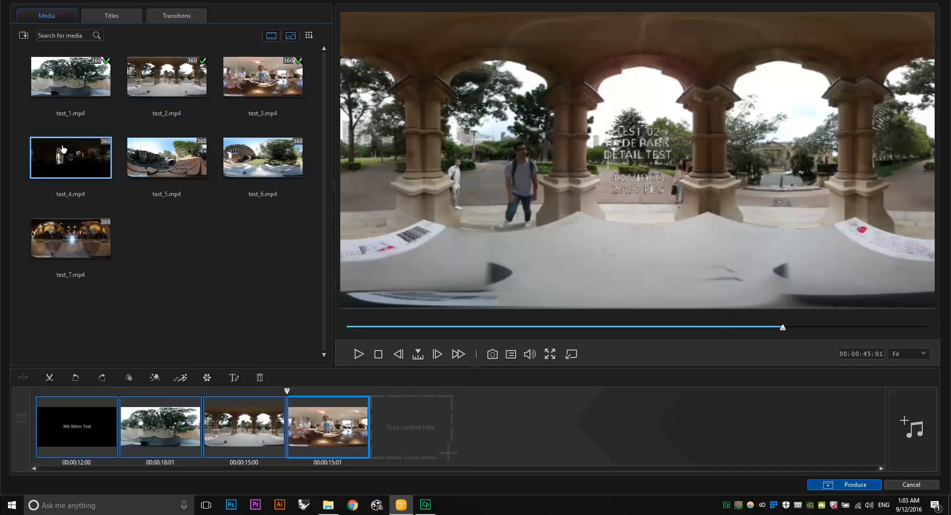
pyautogui.moveTo(461, 403); pyautogui.dragTo(436, 422)
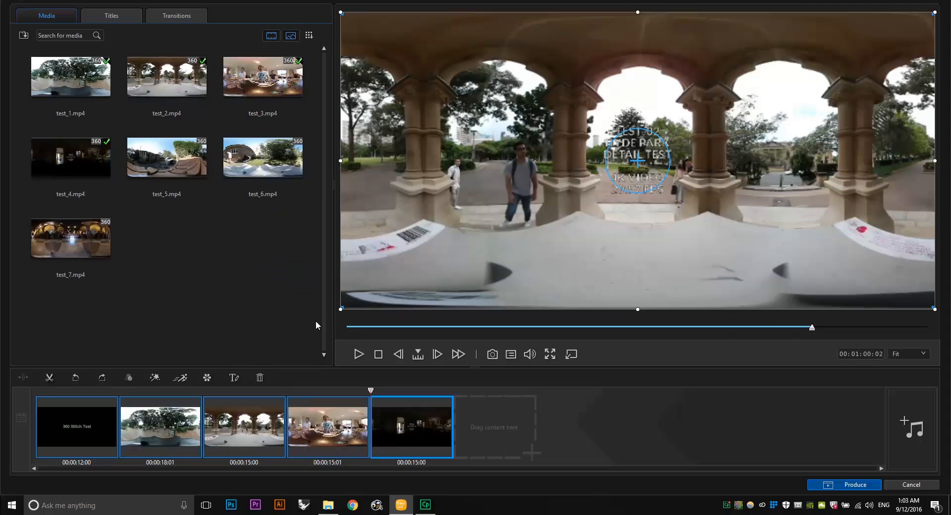
pyautogui.moveTo(183, 164); pyautogui.dragTo(491, 427)
pyautogui.moveTo(288, 187); pyautogui.dragTo(570, 429)
pyautogui.moveTo(79, 240); pyautogui.dragTo(650, 427)
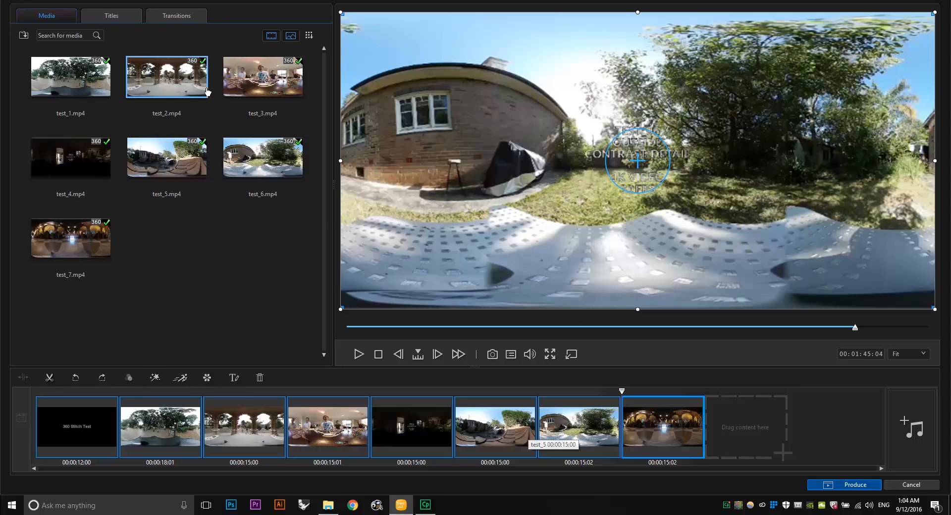
# Look through the available transitions and preview Sparkle, Shutter and Wave.
pyautogui.click(177, 15)
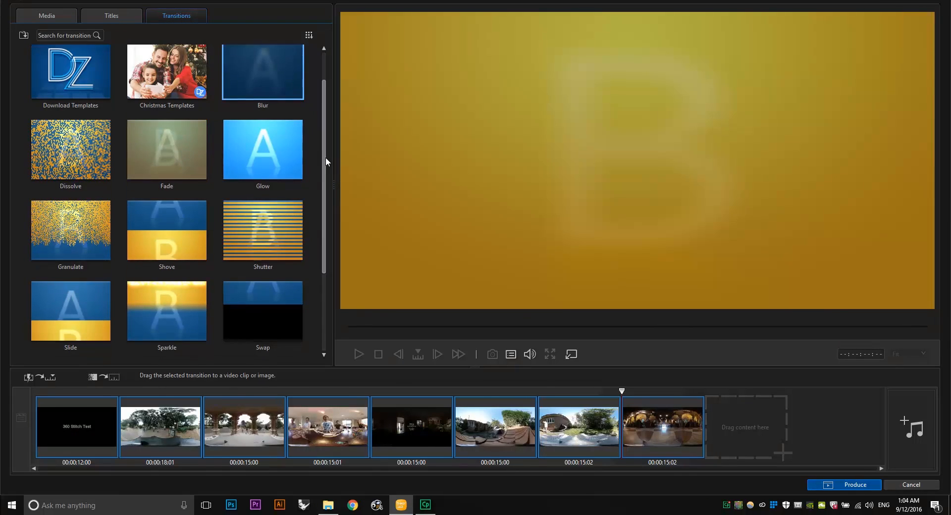
pyautogui.scroll(-2, 325, 156)
pyautogui.click(168, 210)
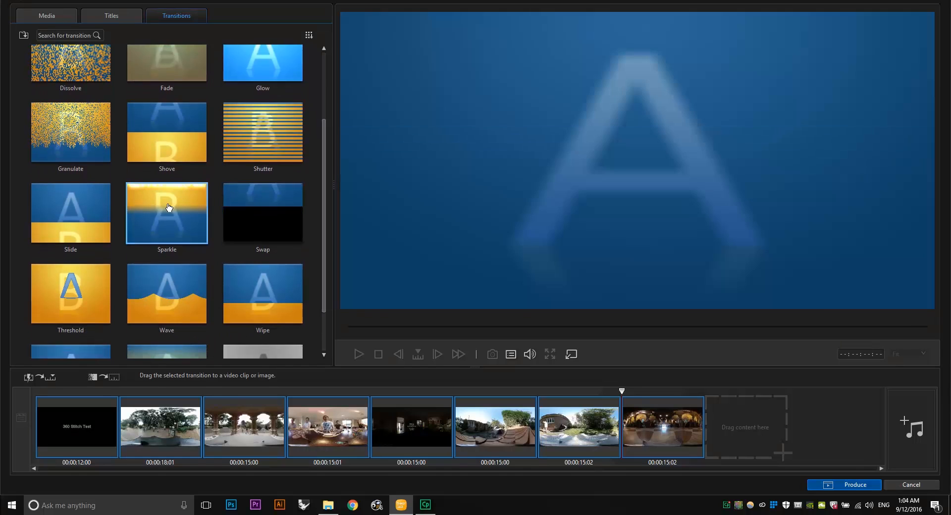
pyautogui.click(266, 144)
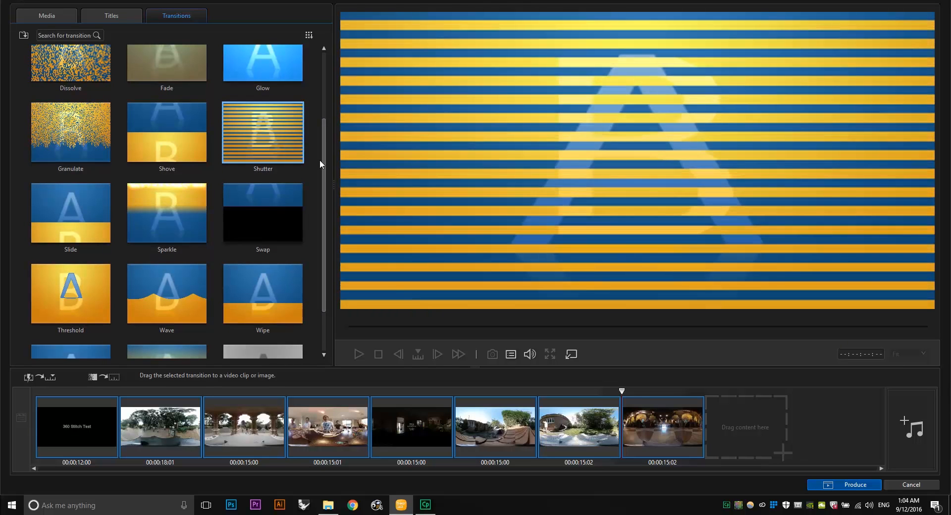
pyautogui.scroll(-2, 323, 205)
pyautogui.click(195, 239)
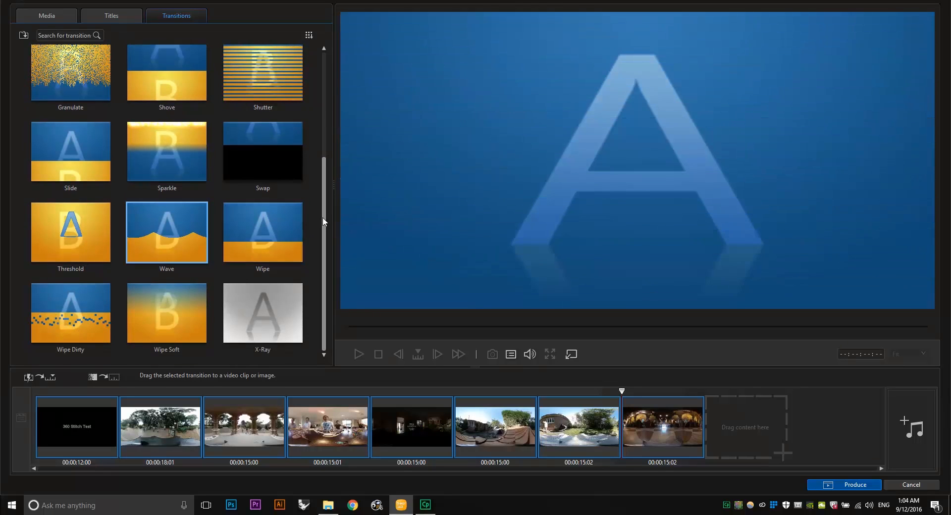
pyautogui.moveTo(324, 191); pyautogui.dragTo(324, 78)
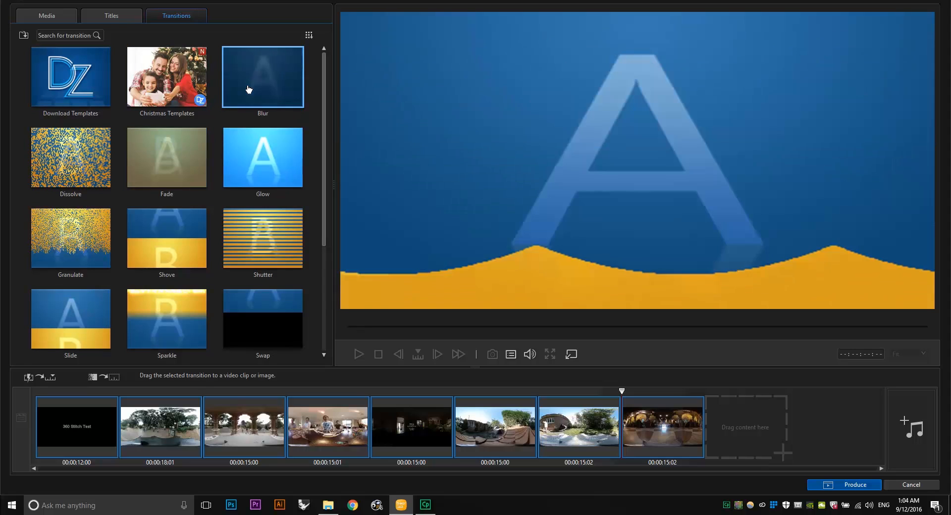
# Add a Blur transition between the title and the test_1 clip and play it back briefly.
pyautogui.click(286, 101)
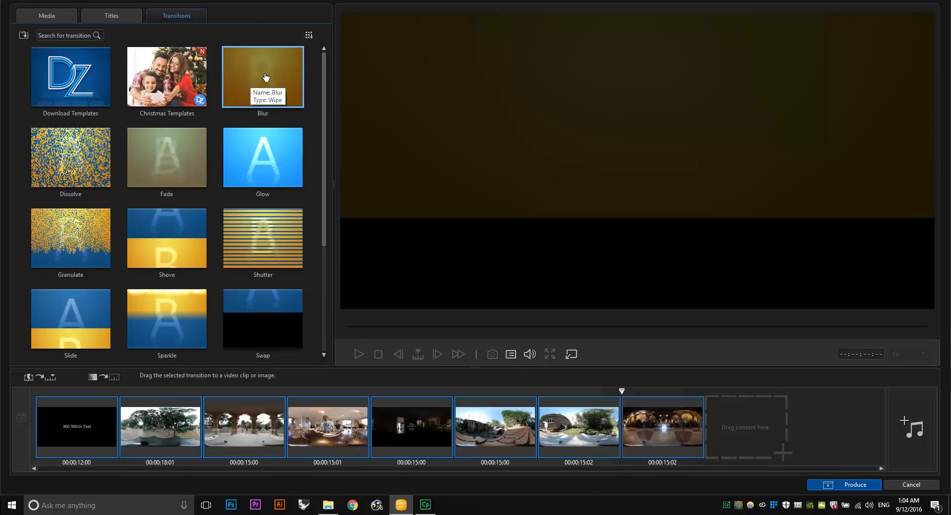
pyautogui.moveTo(266, 78); pyautogui.dragTo(123, 437)
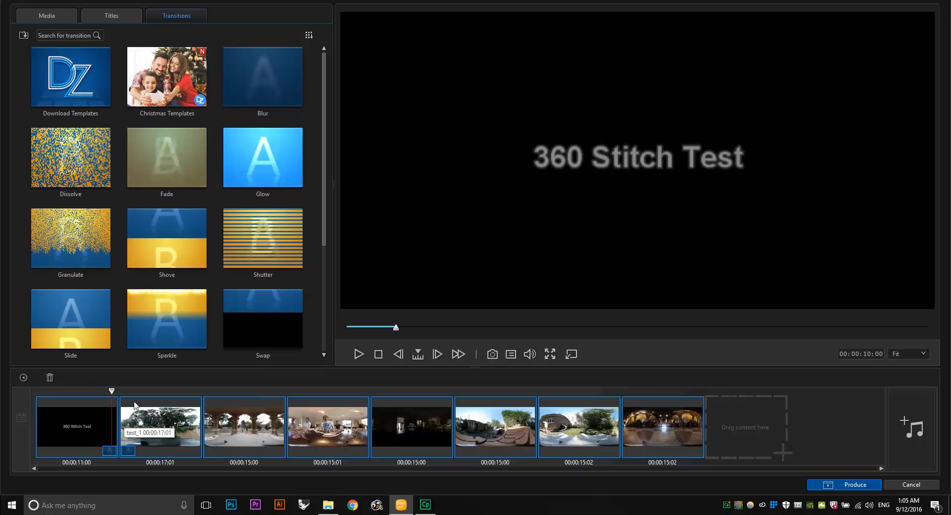
pyautogui.click(359, 354)
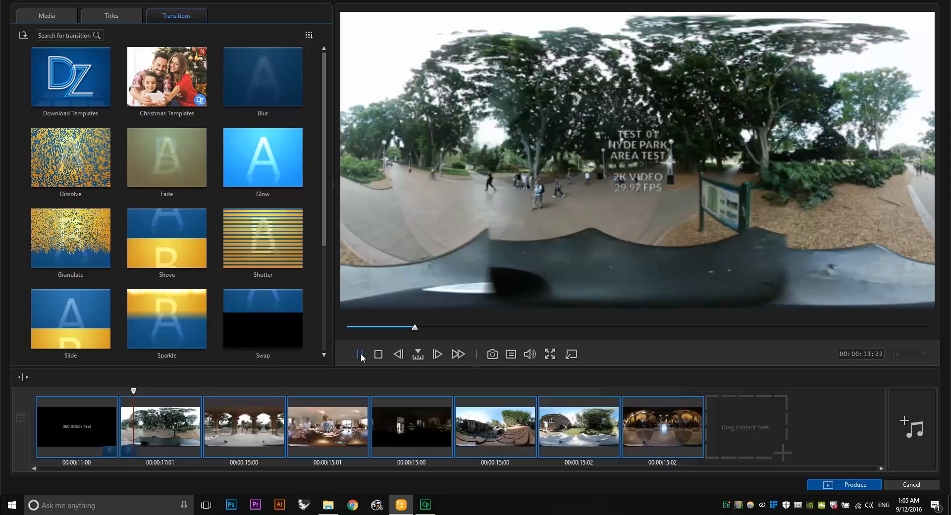
pyautogui.click(360, 355)
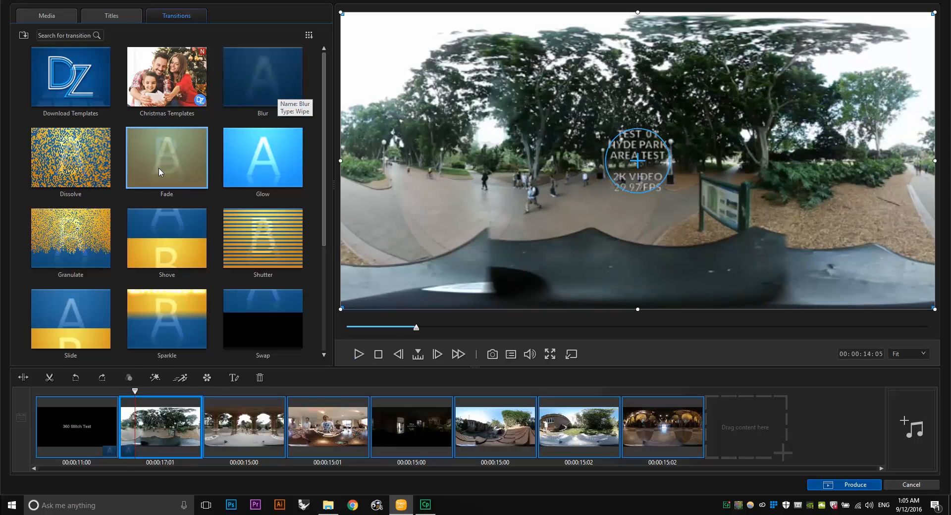
# Add a Fade transition between each pair of neighbouring clips from test_1 through test_7.
pyautogui.moveTo(159, 171); pyautogui.dragTo(208, 412)
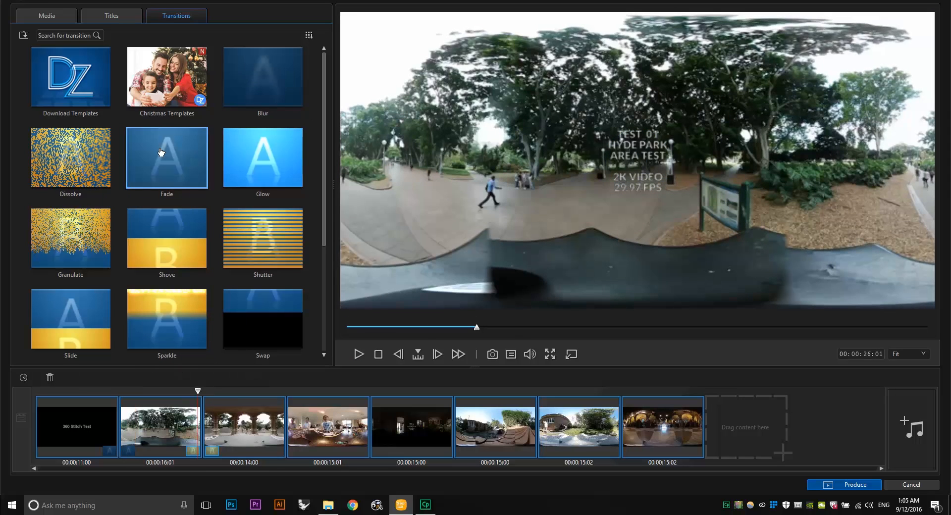
pyautogui.moveTo(160, 152); pyautogui.dragTo(286, 426)
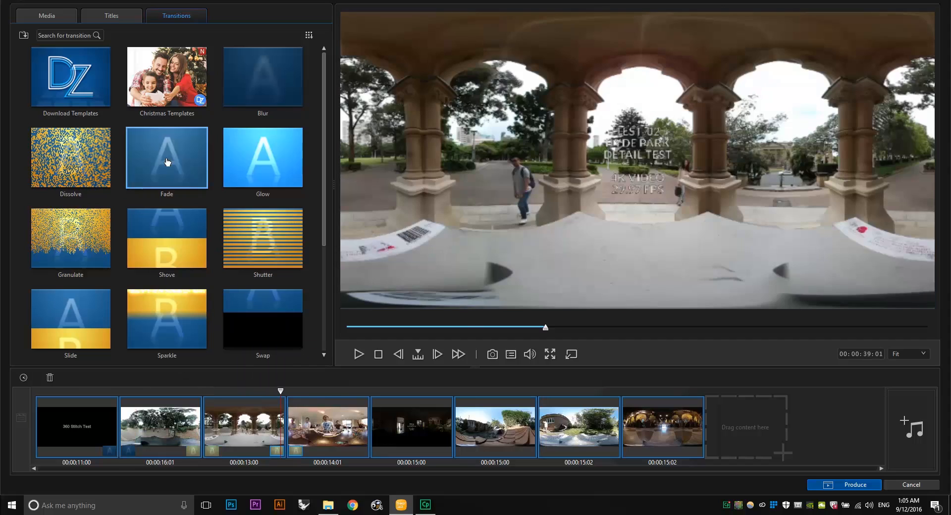
pyautogui.moveTo(167, 162); pyautogui.dragTo(370, 426)
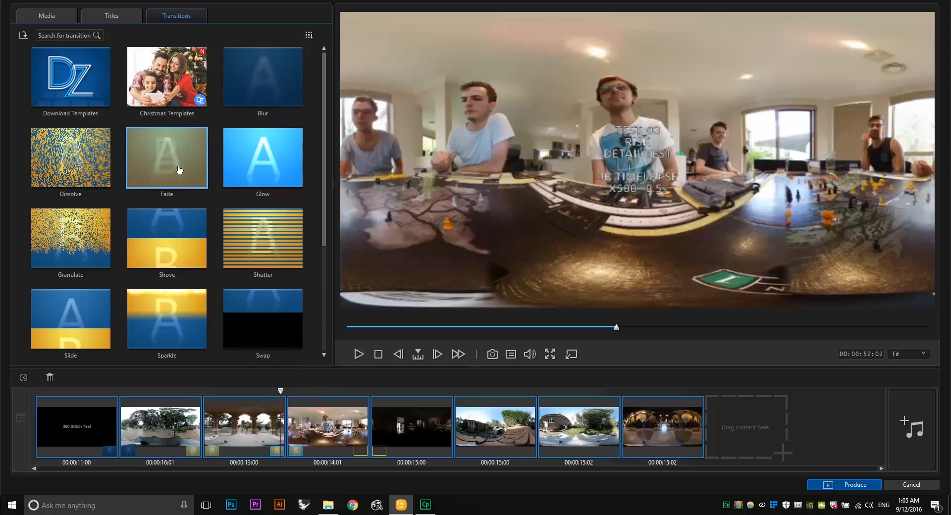
pyautogui.moveTo(179, 170); pyautogui.dragTo(451, 426)
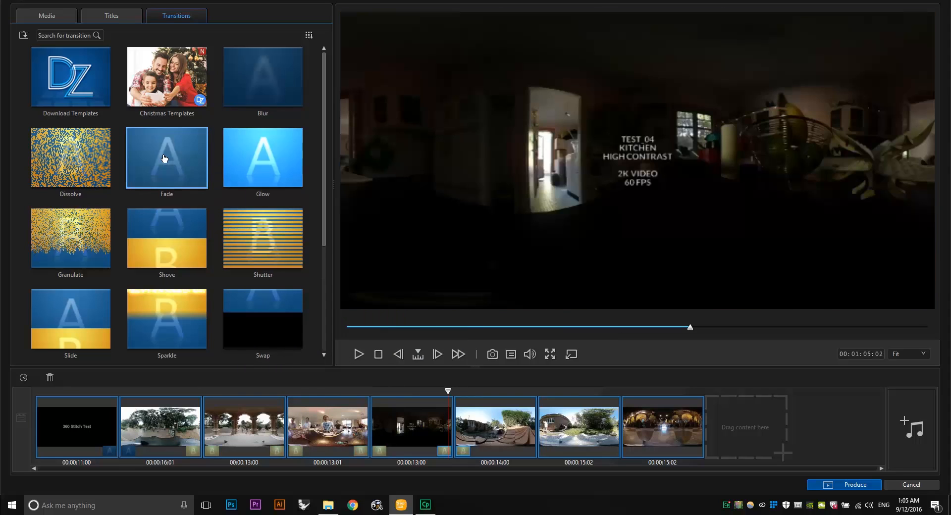
pyautogui.moveTo(165, 159); pyautogui.dragTo(526, 430)
pyautogui.moveTo(155, 168); pyautogui.dragTo(614, 428)
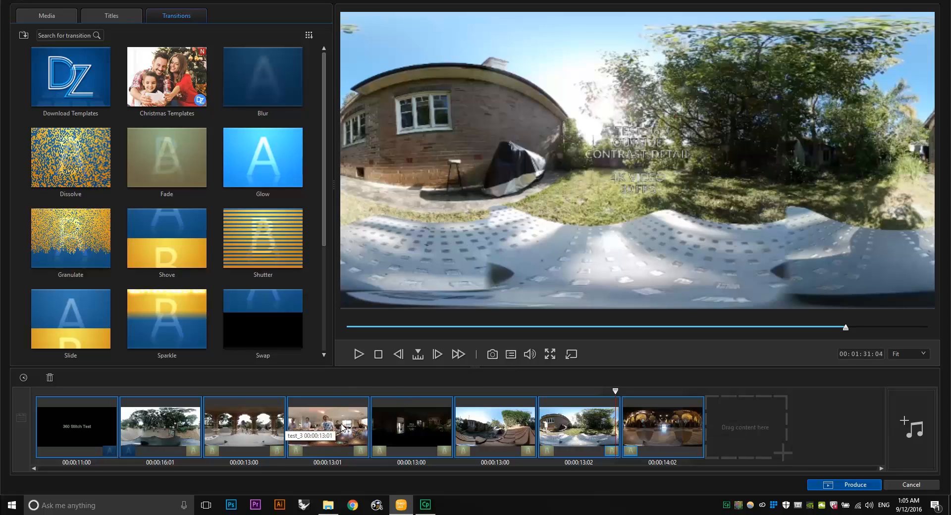
# Open the video production settings and examine the MPEG-4 quality profiles and the country video formats.
pyautogui.click(64, 15)
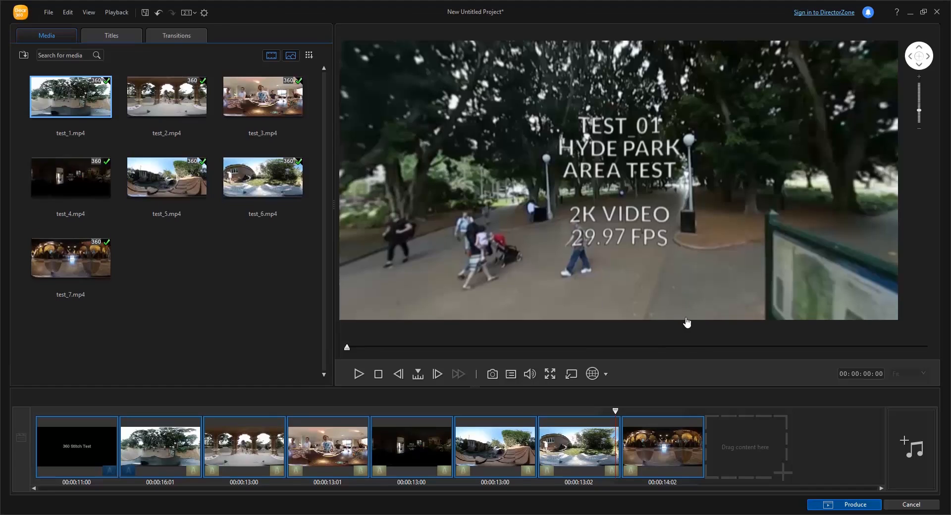
pyautogui.click(855, 504)
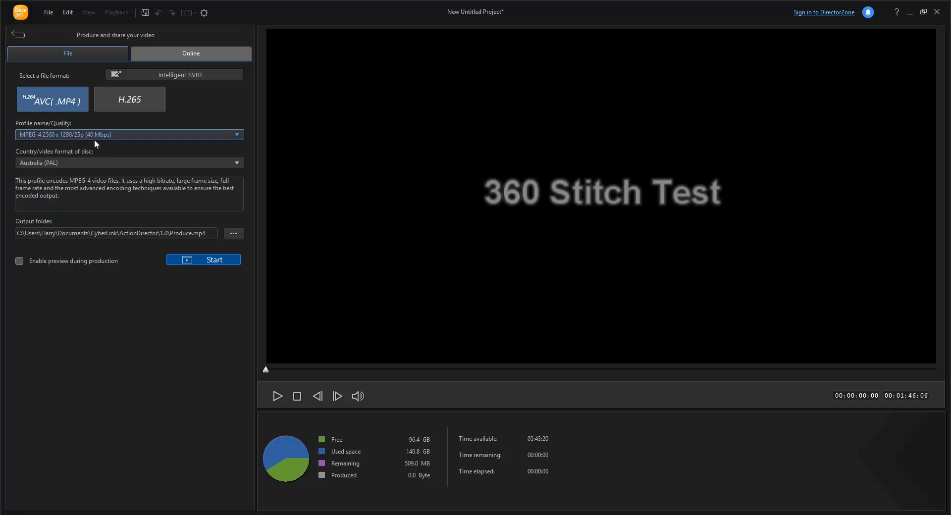
pyautogui.click(86, 135)
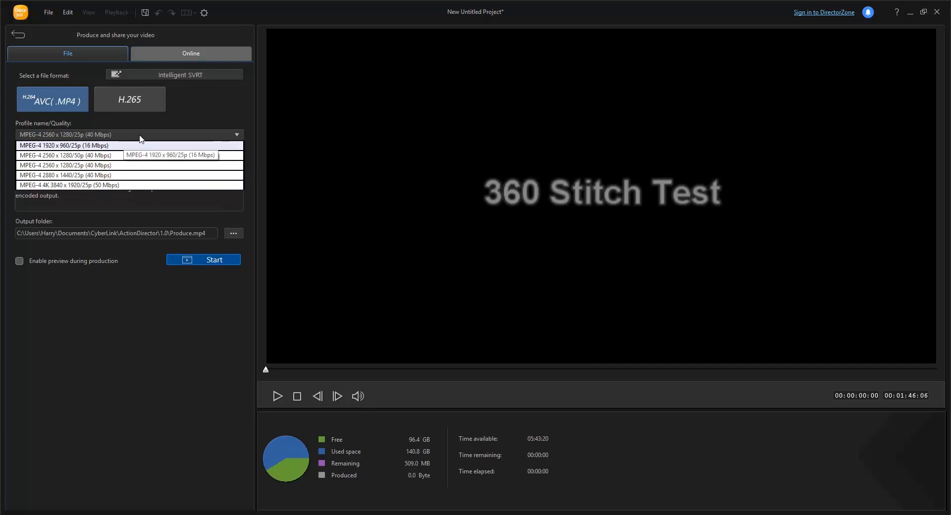
pyautogui.click(198, 135)
pyautogui.click(96, 169)
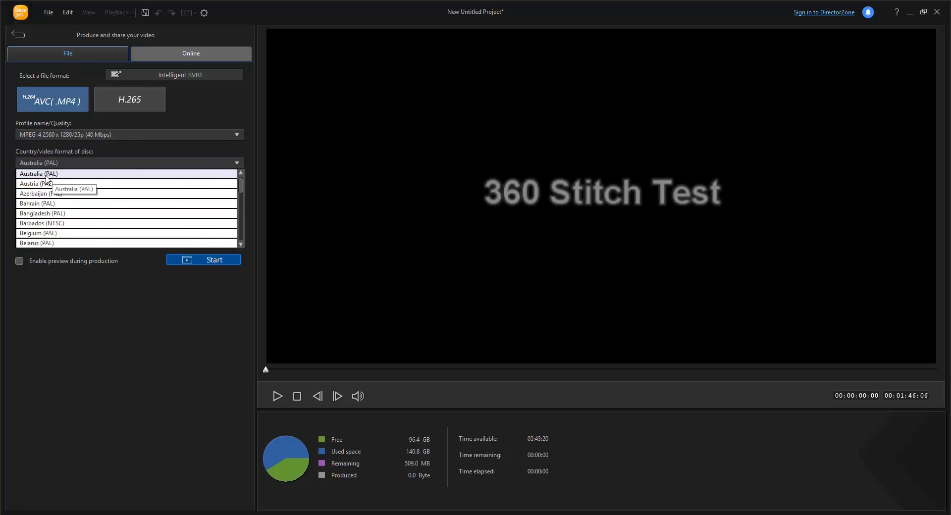
pyautogui.click(191, 106)
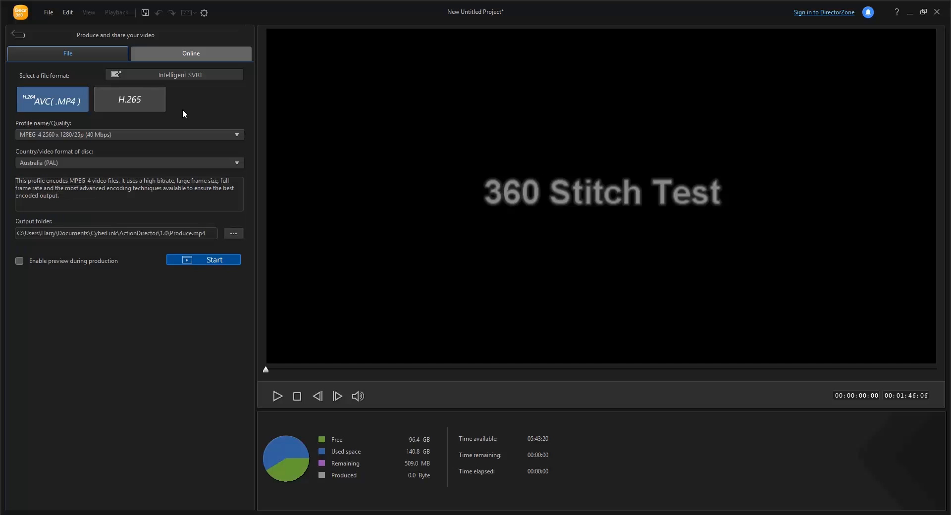
# Apply the first Intelligent SVRT custom profile, 3840x1920 at 29.97 frames per second, to the output.
pyautogui.click(176, 76)
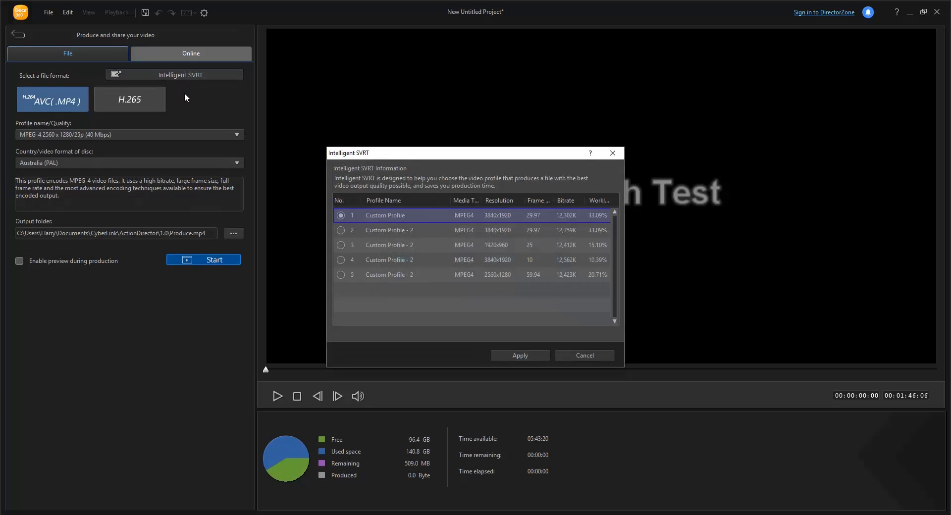
pyautogui.moveTo(597, 220)
pyautogui.moveTo(506, 278)
pyautogui.click(534, 358)
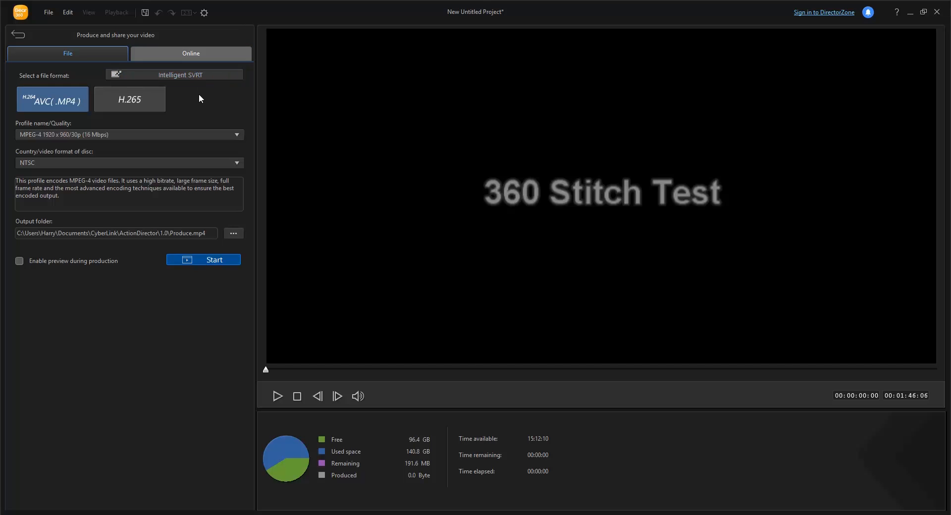
# Review the Facebook and YouTube publishing options, and reapply the first Intelligent SVRT custom profile to the file output.
pyautogui.click(190, 54)
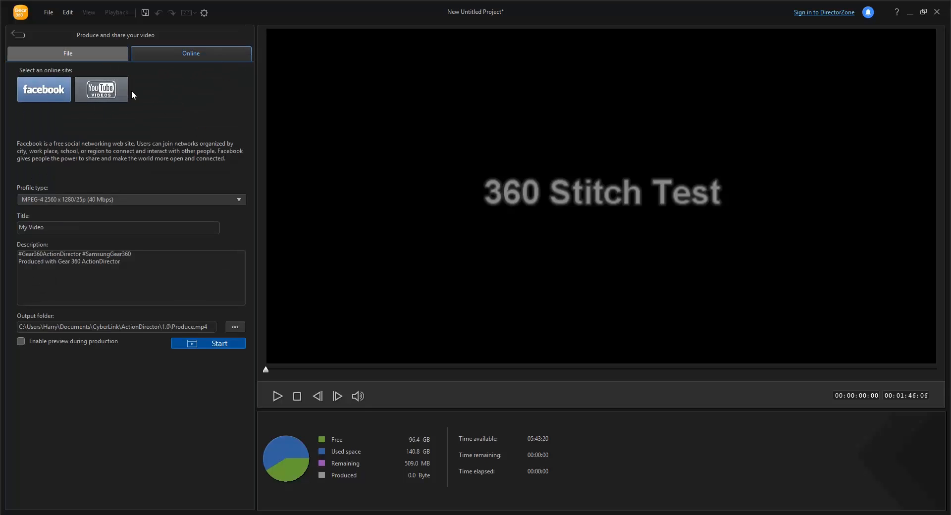
pyautogui.click(87, 55)
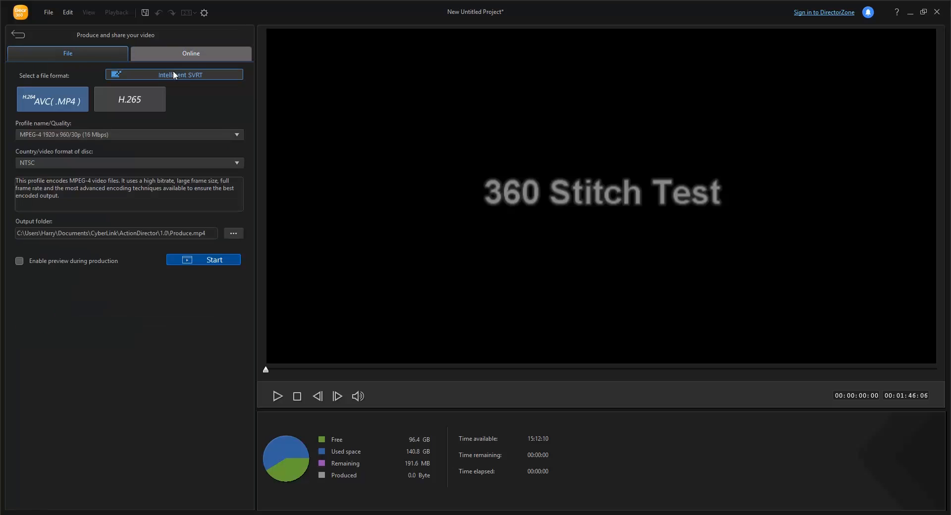
pyautogui.click(200, 76)
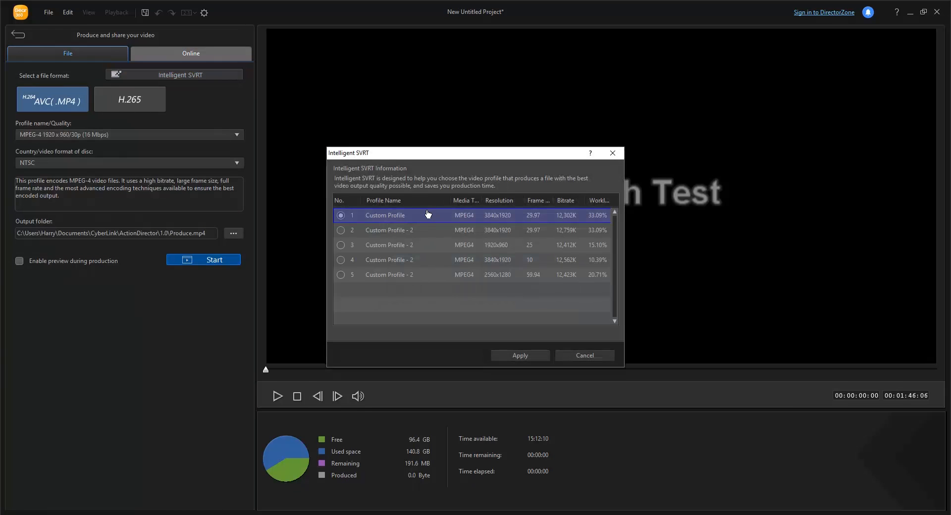
pyautogui.click(535, 357)
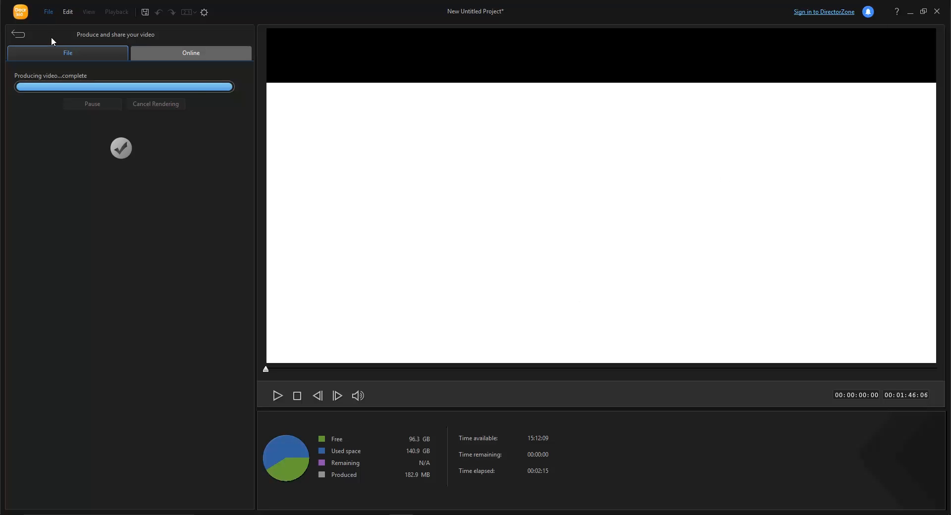
# Save the project to the Desktop as tutorial_project.acs, replacing the existing file, and minimise the editor.
pyautogui.click(49, 12)
pyautogui.click(83, 65)
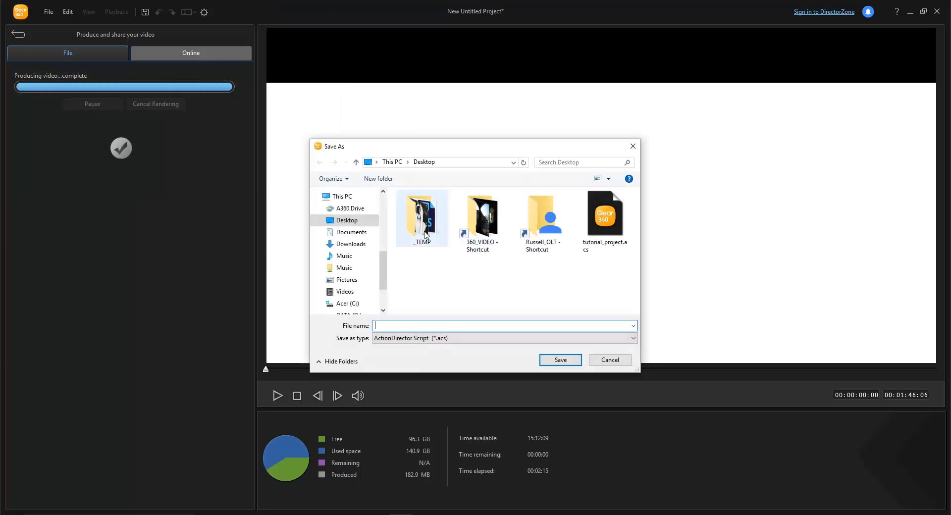
pyautogui.click(588, 238)
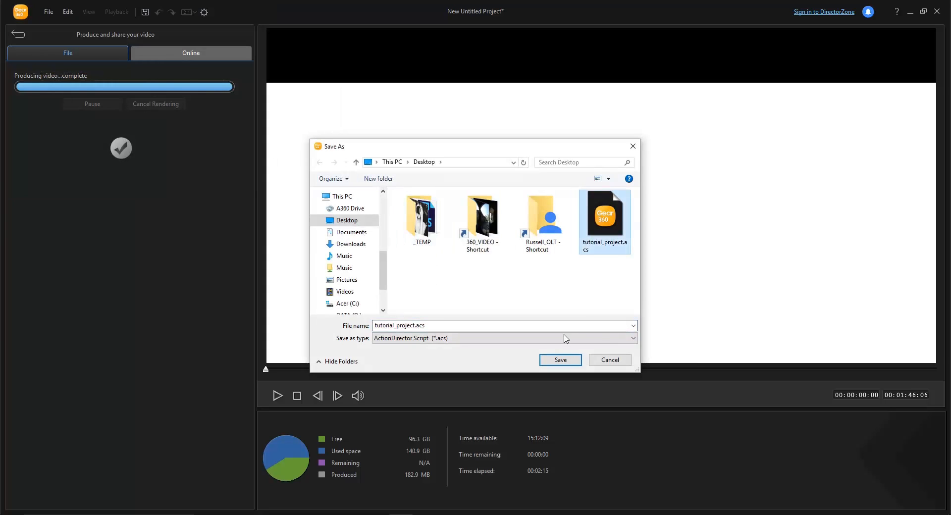
pyautogui.click(551, 361)
pyautogui.click(505, 266)
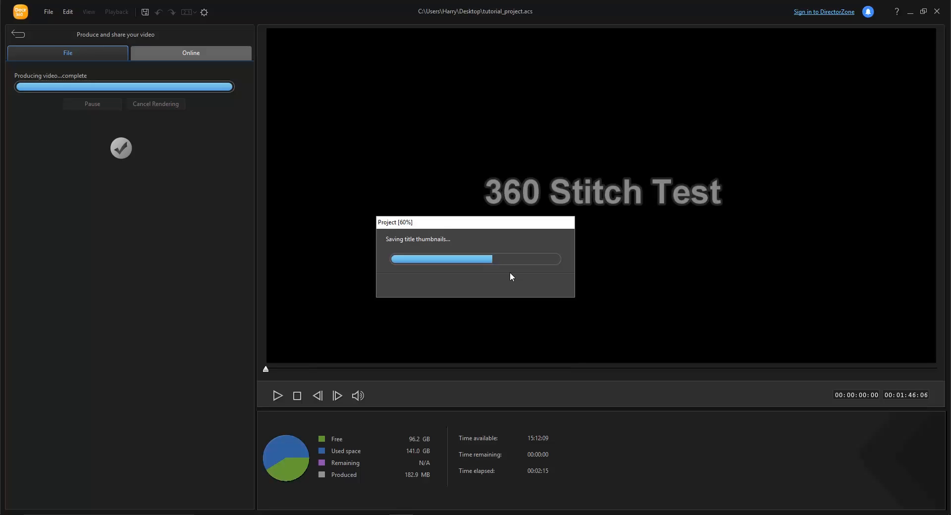
pyautogui.click(910, 12)
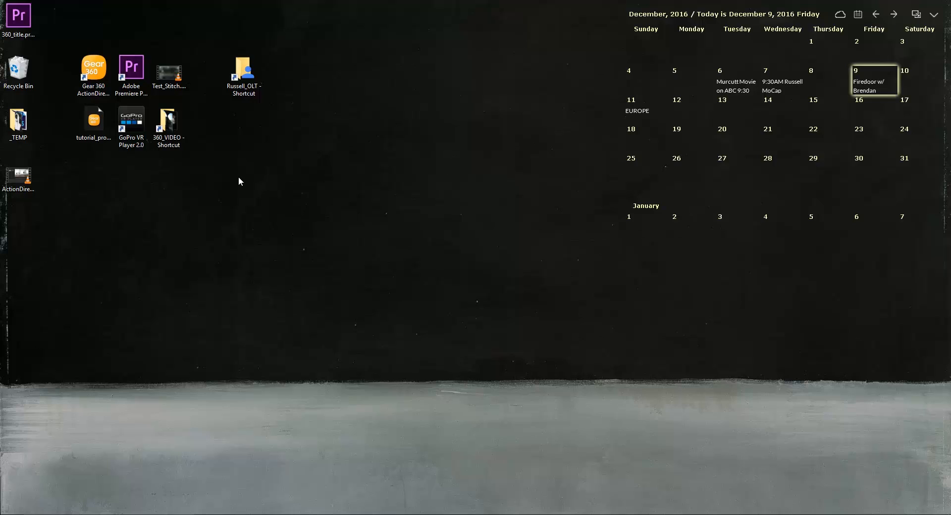
pyautogui.doubleClick(134, 130)
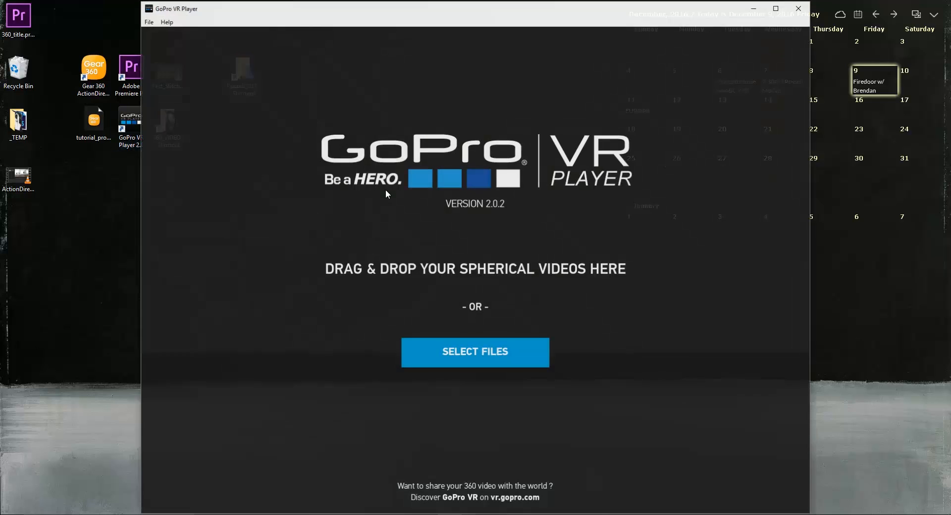
pyautogui.click(24, 179)
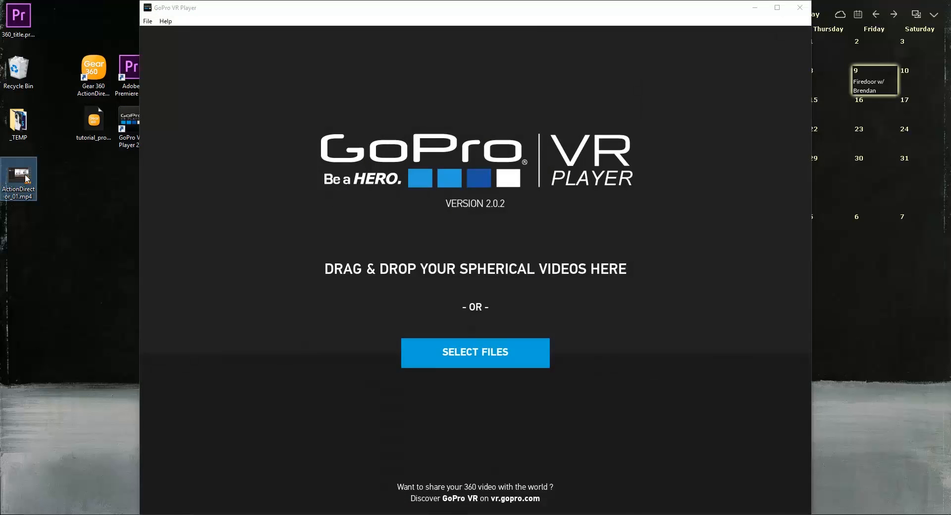
pyautogui.moveTo(25, 178); pyautogui.dragTo(478, 192)
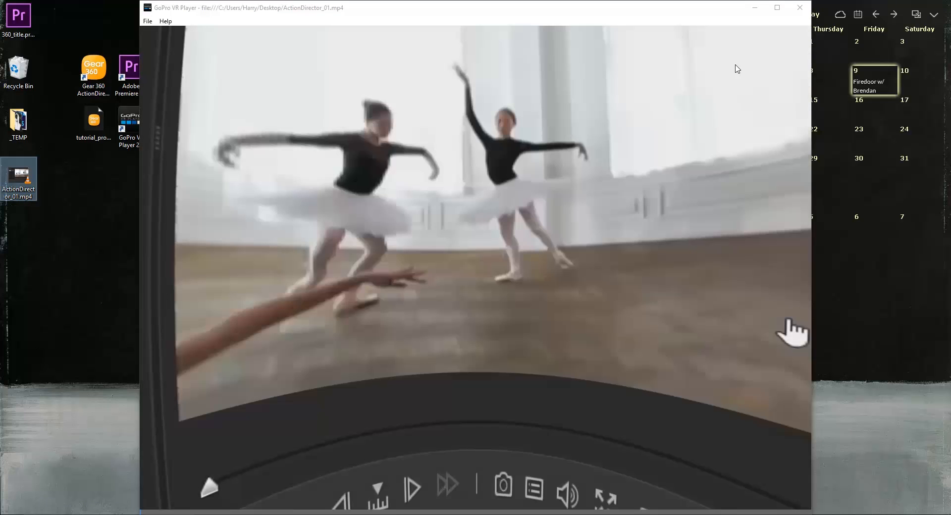
pyautogui.click(800, 8)
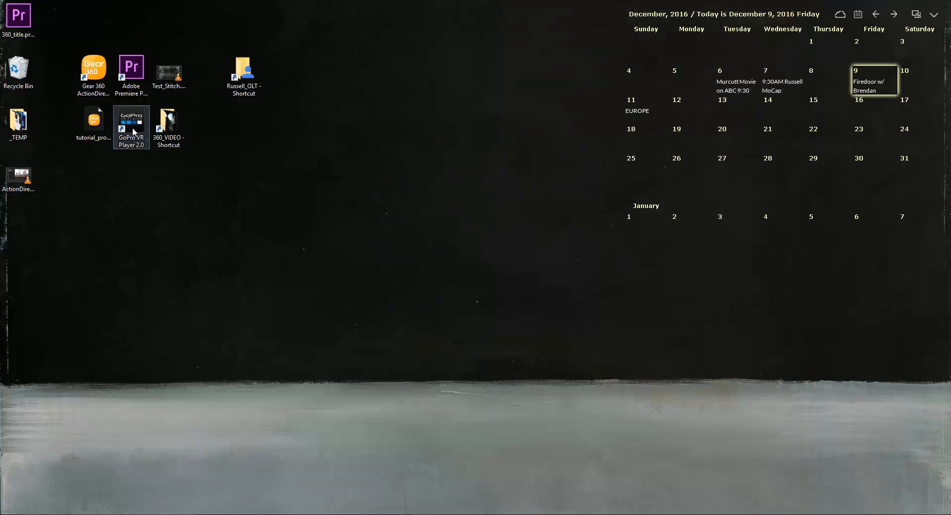
# Play Test_Stitch.mp4 from the desktop in GoPro VR Player and look around the "360 Stitch Test" title in the spherical view.
pyautogui.click(145, 124)
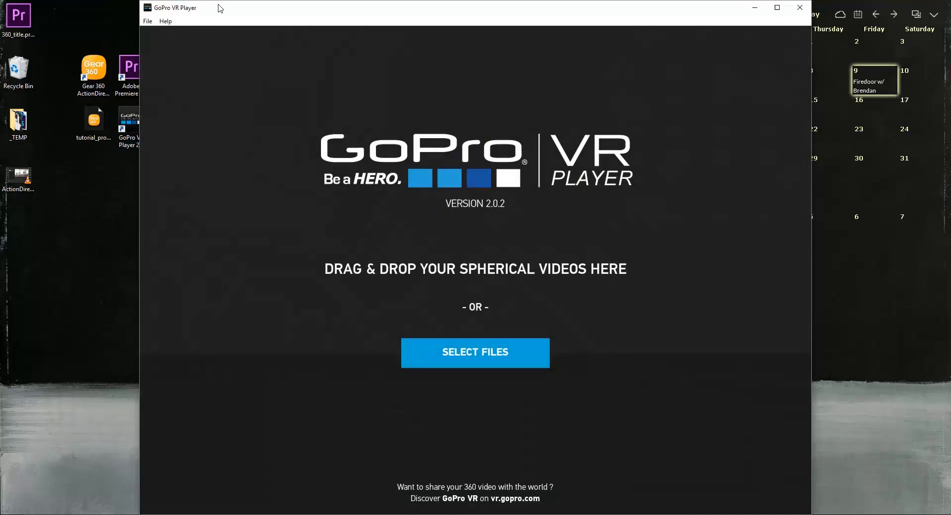
pyautogui.moveTo(219, 8); pyautogui.dragTo(344, 10)
pyautogui.moveTo(169, 73); pyautogui.dragTo(507, 165)
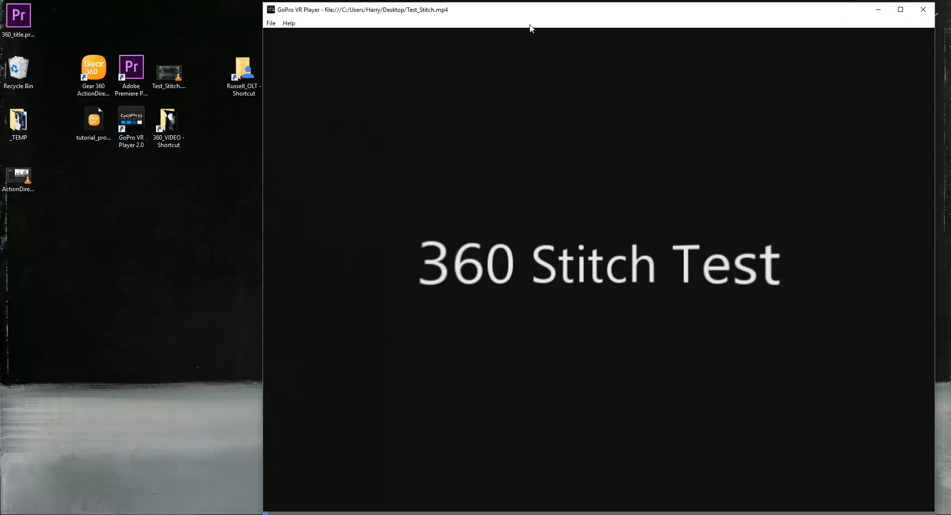
pyautogui.moveTo(527, 13); pyautogui.dragTo(466, 11)
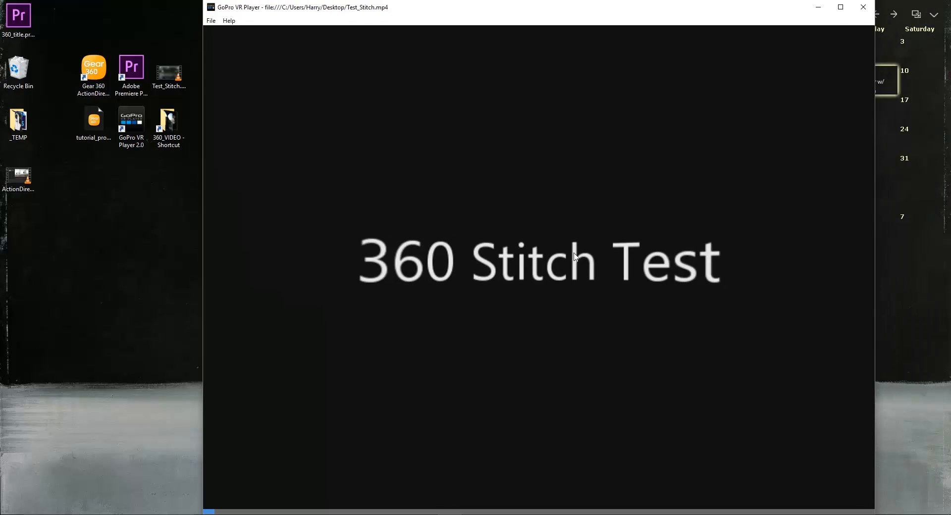
pyautogui.moveTo(570, 256); pyautogui.dragTo(526, 265)
pyautogui.moveTo(439, 308); pyautogui.dragTo(540, 269)
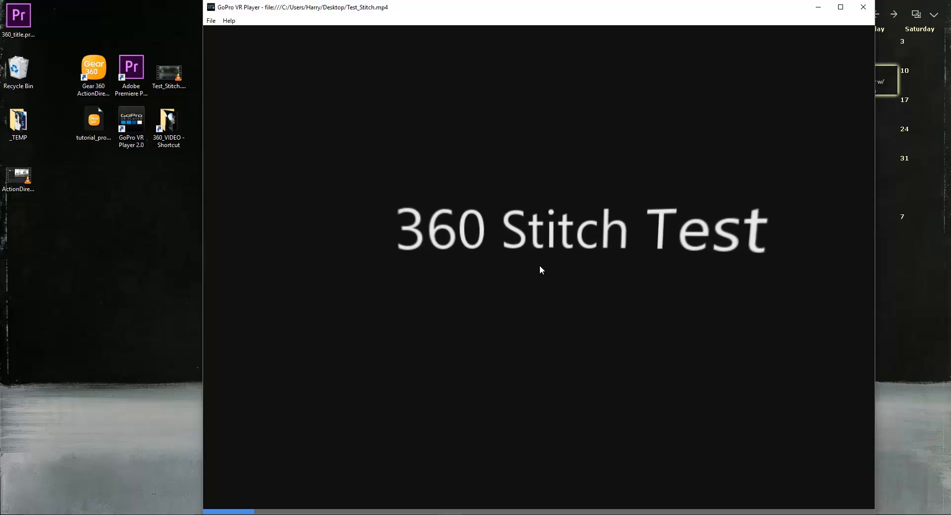